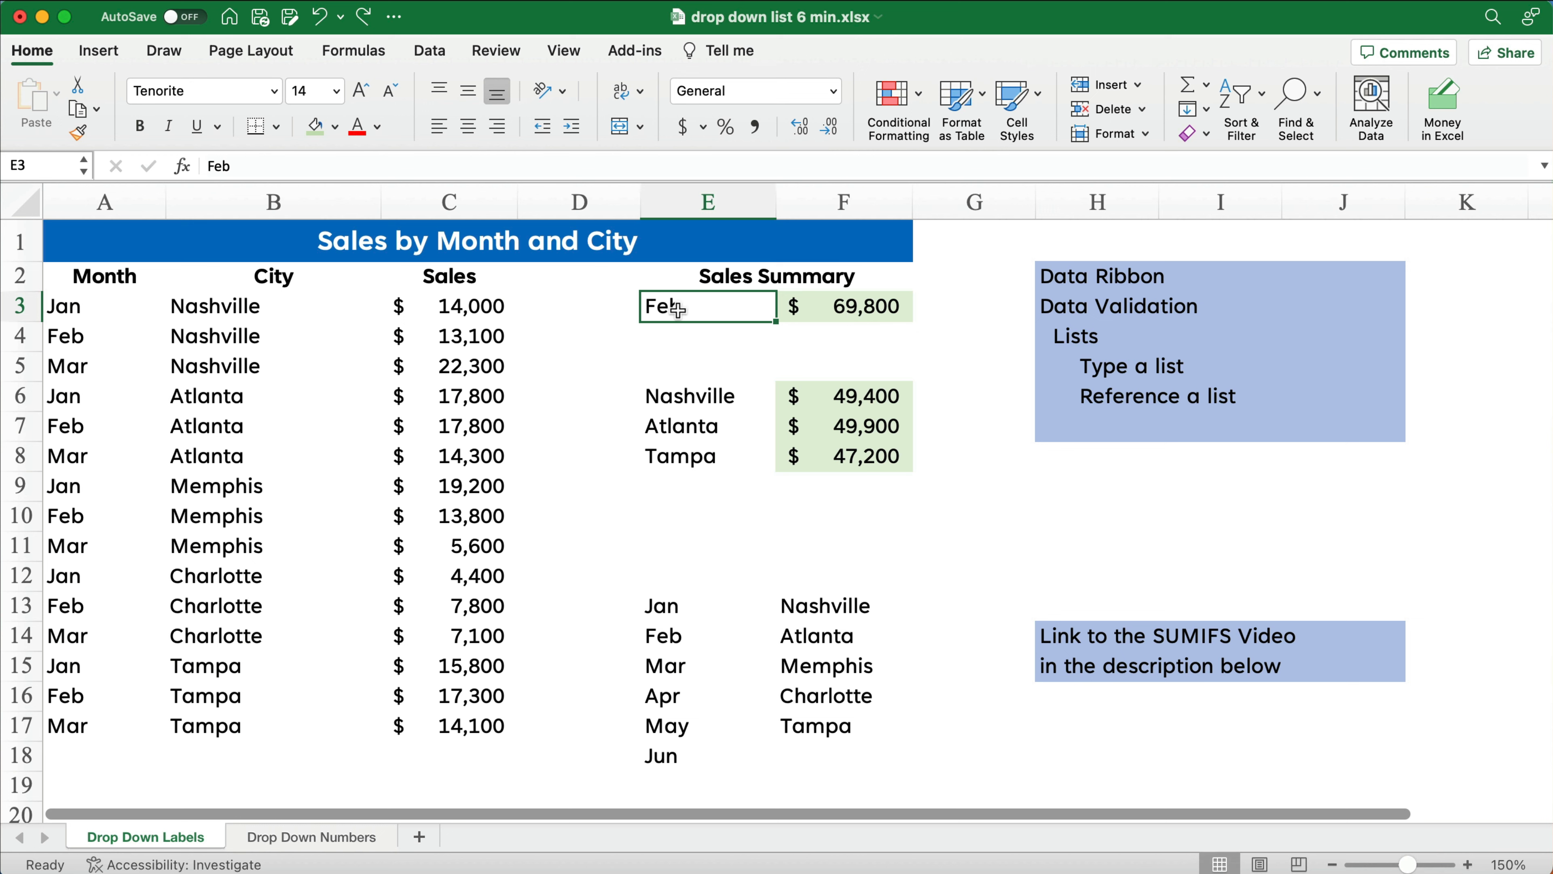
Enter Jan as the month in cell E3 and inspect the SUMIFS formula in F3.
type("Jan")
key("Return")
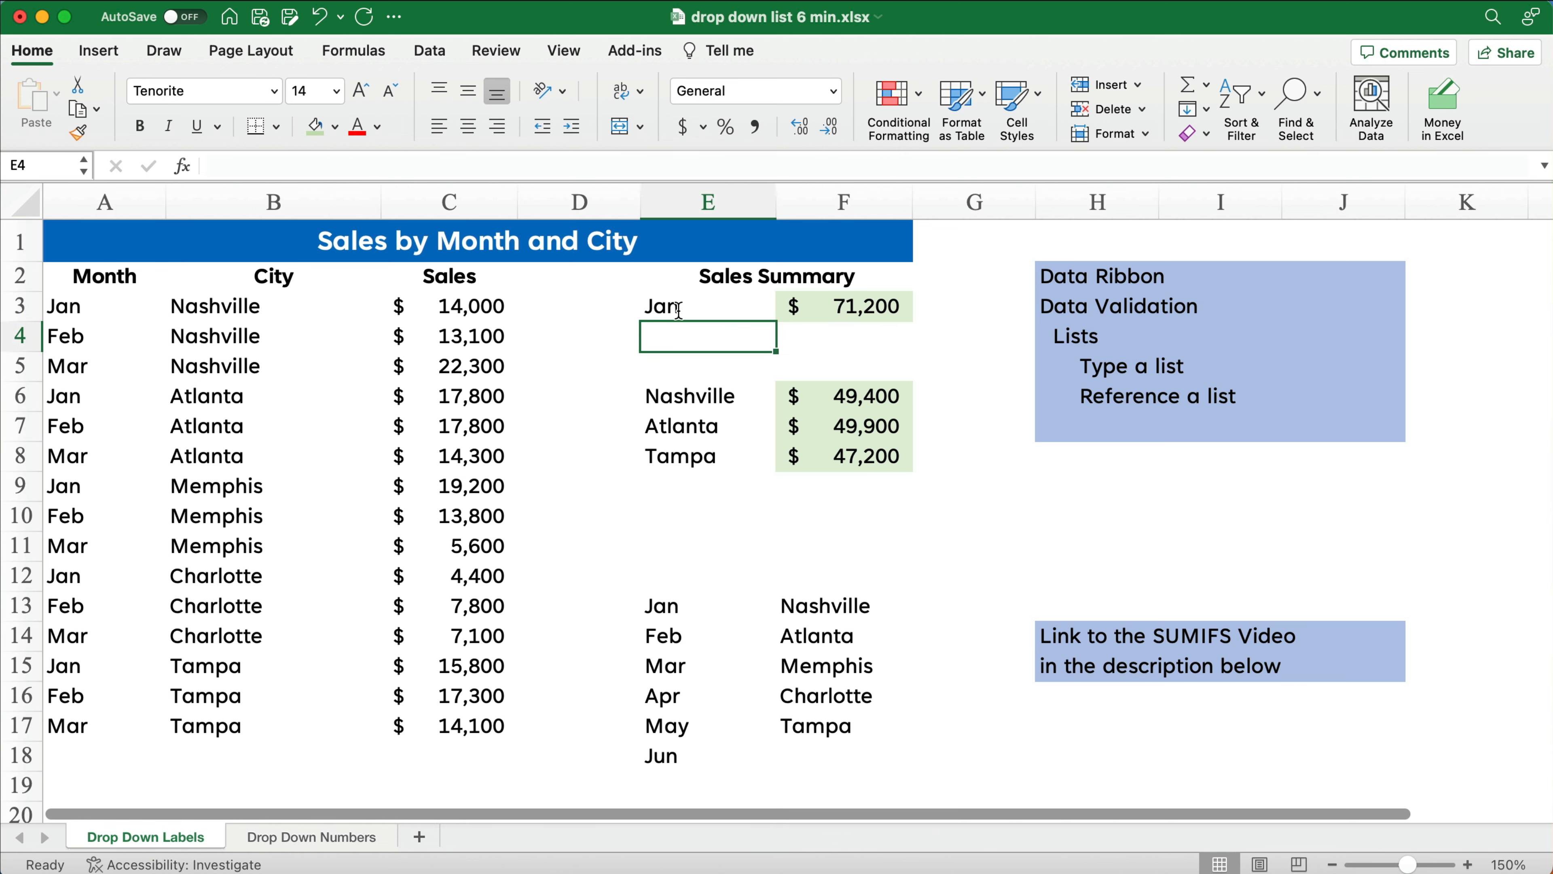
left_click(825, 309)
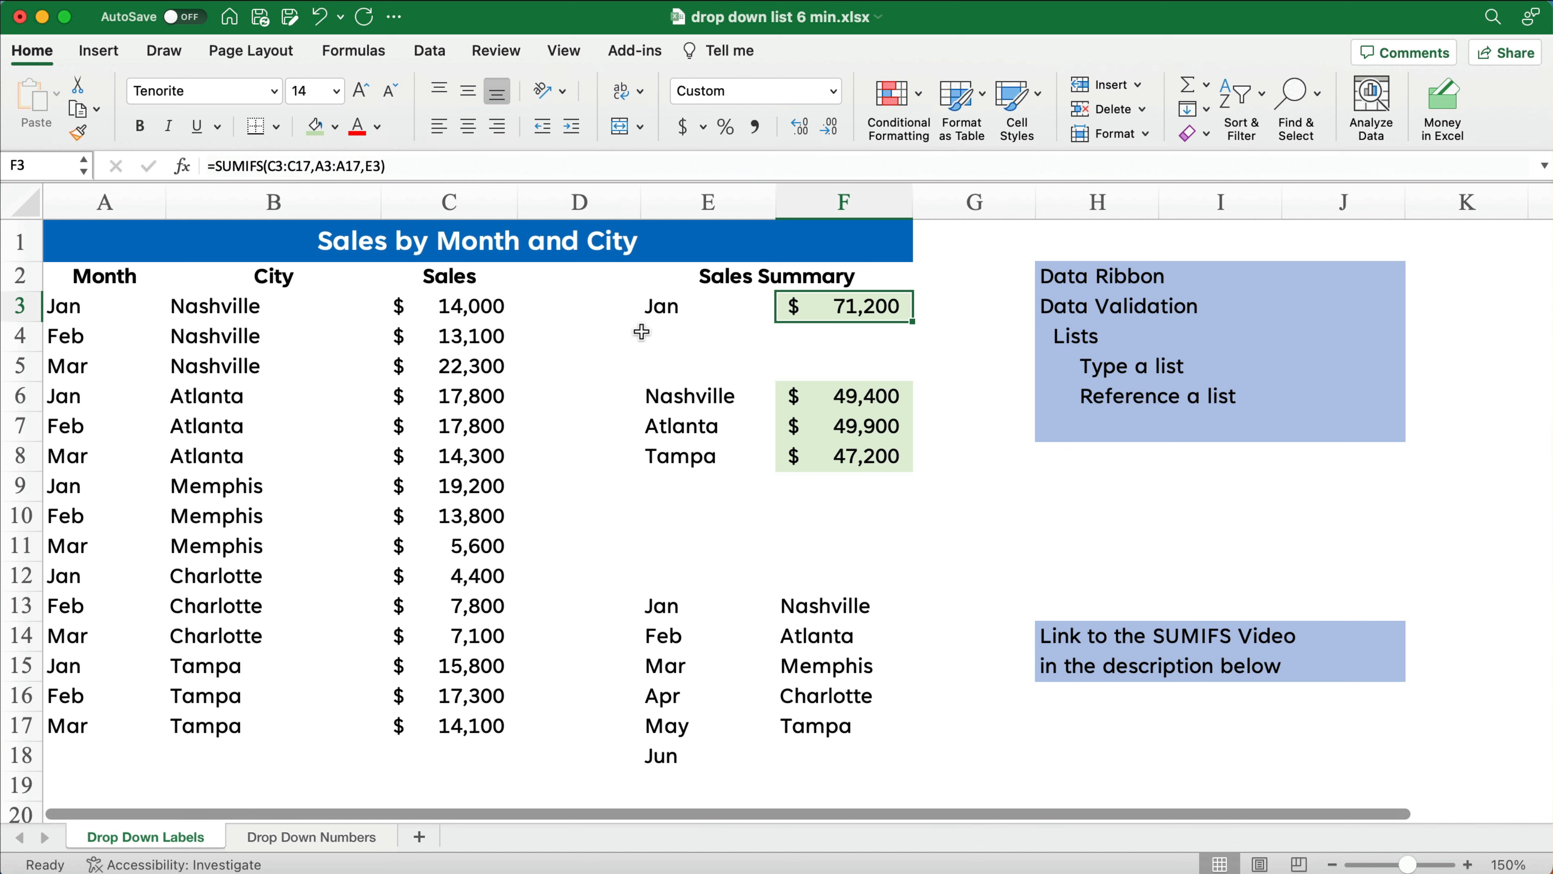
Review the month cell E3 and highlight the month and city source lists in E13:F18.
left_click(667, 312)
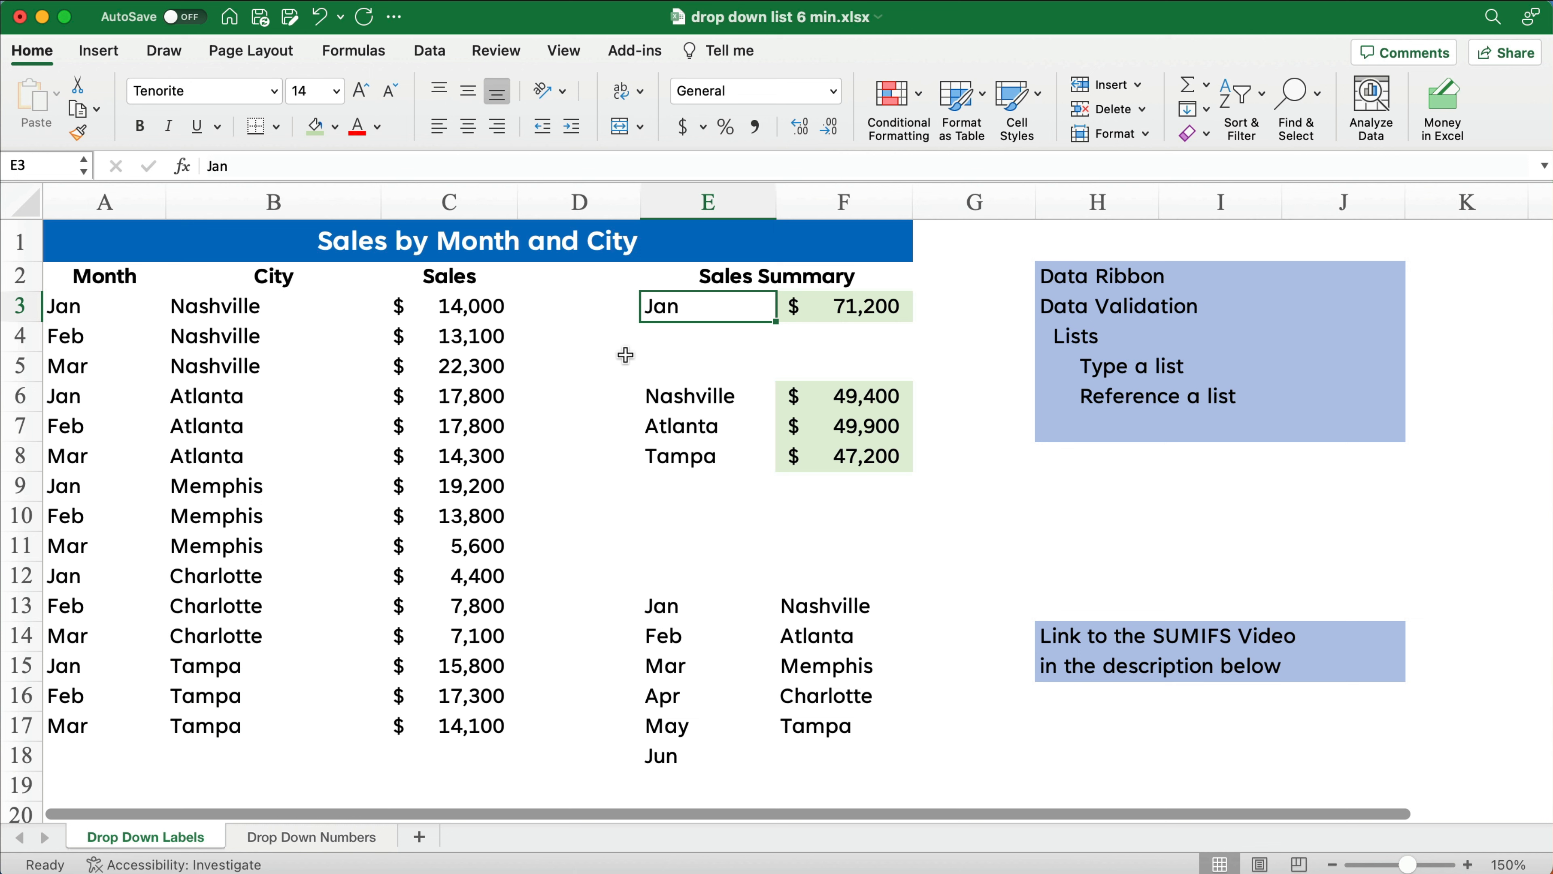
left_click_drag(663, 604, 809, 748)
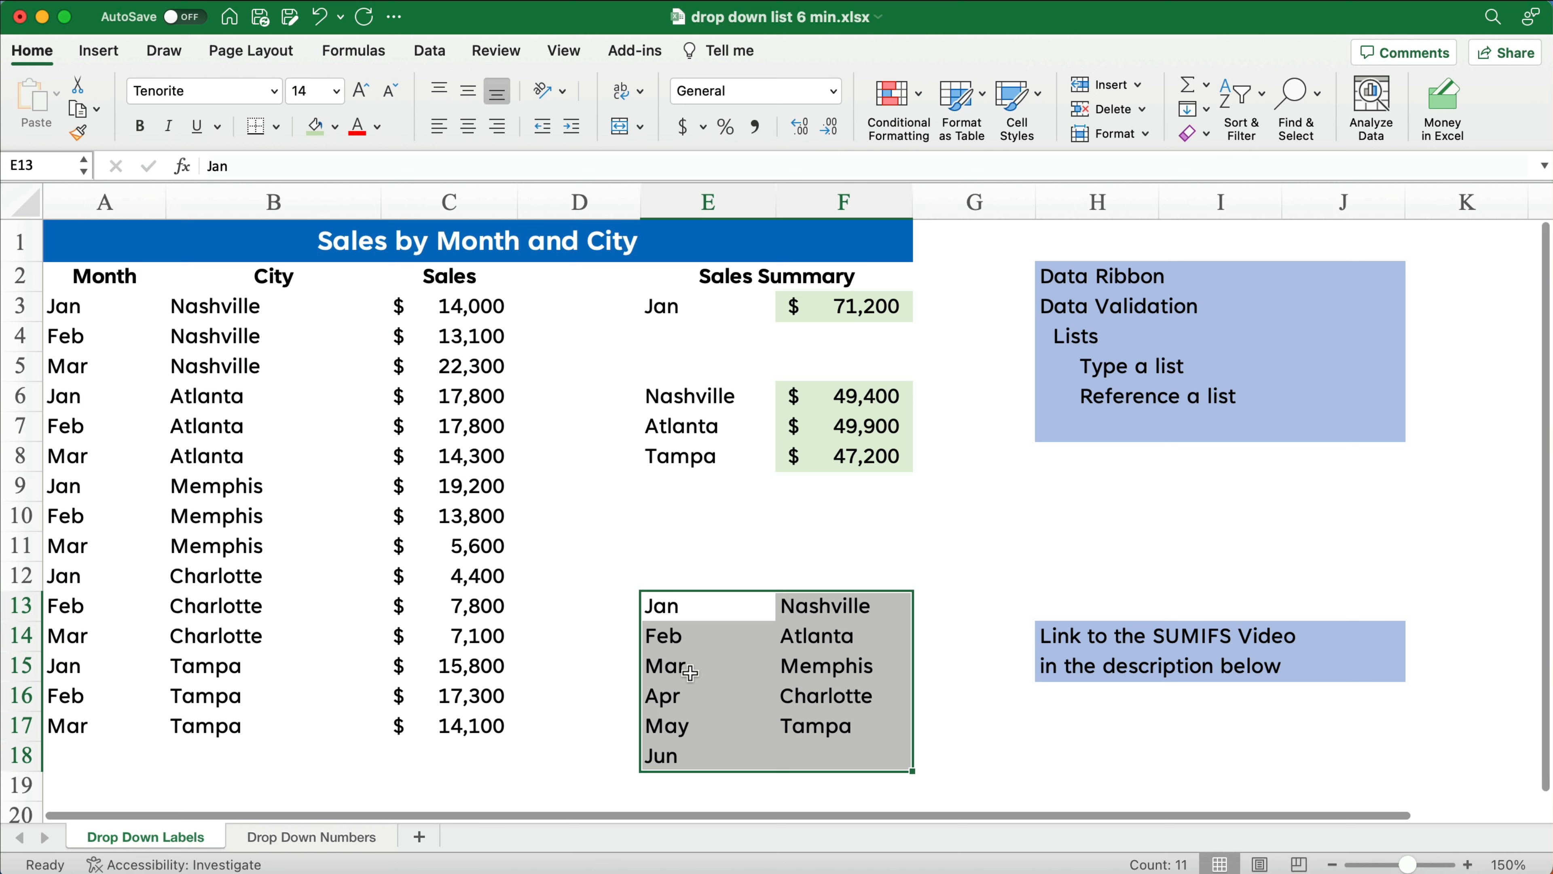
left_click_drag(668, 615, 656, 751)
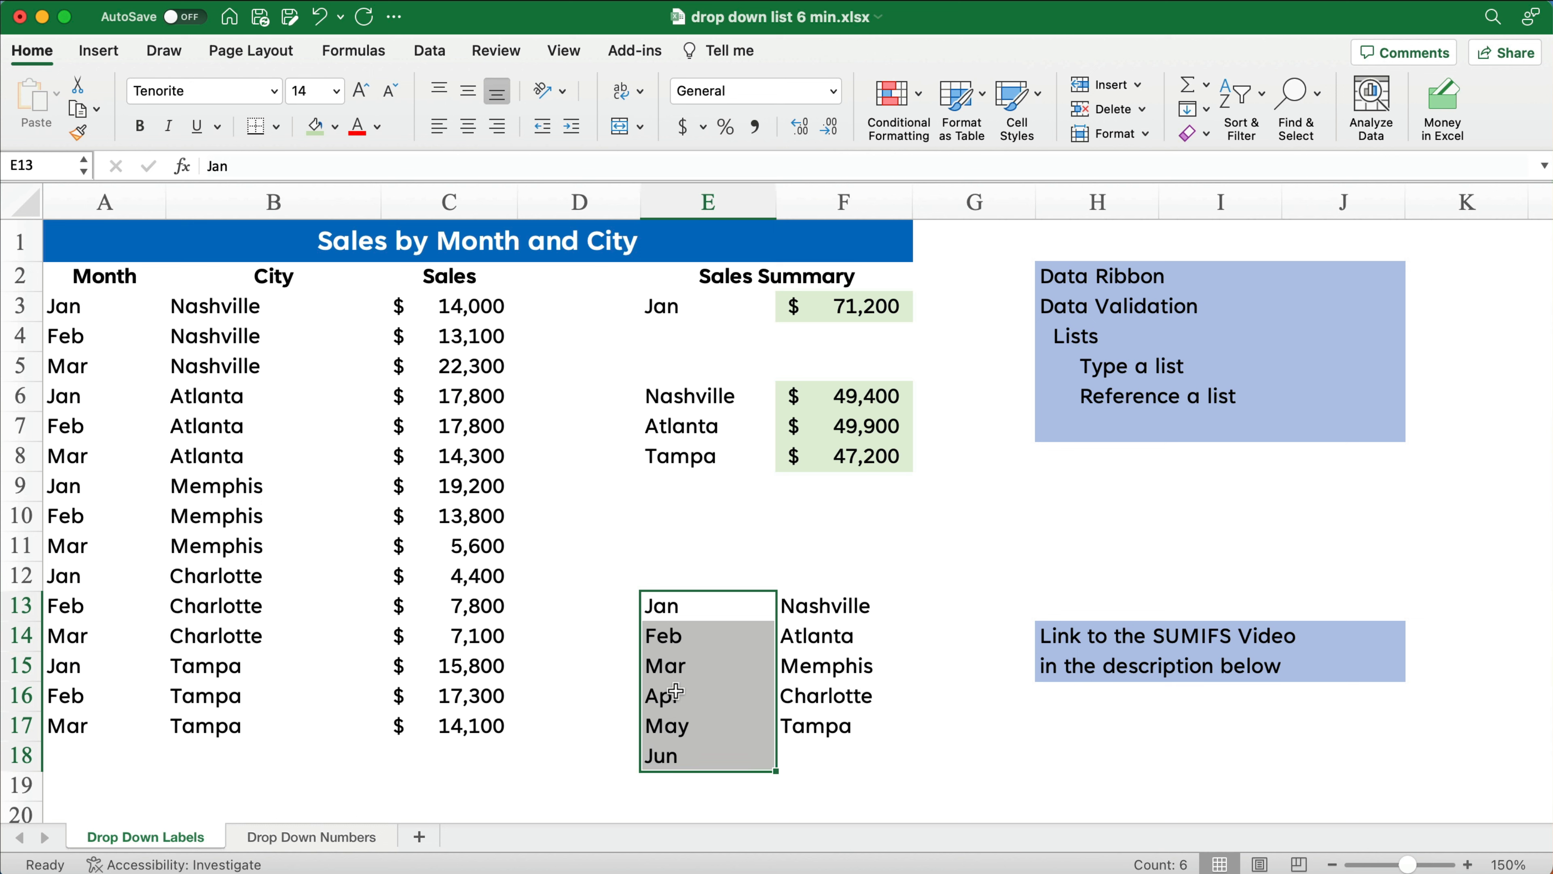
left_click_drag(669, 609, 667, 757)
Apply data validation to cell E3 that allows a list sourced from the months in E13:E18.
left_click(665, 306)
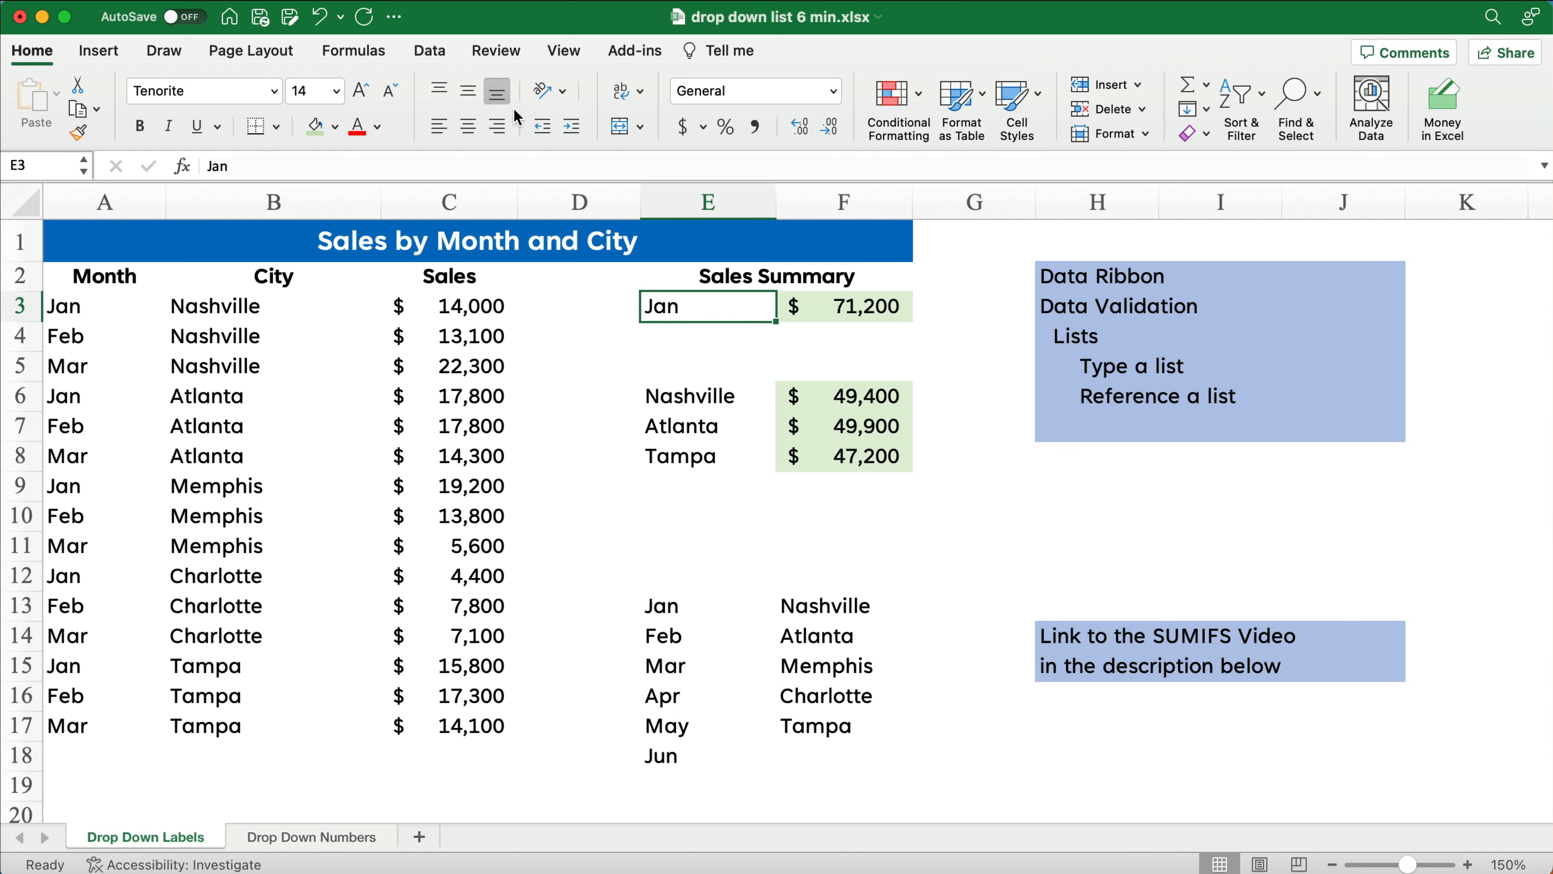
left_click(430, 51)
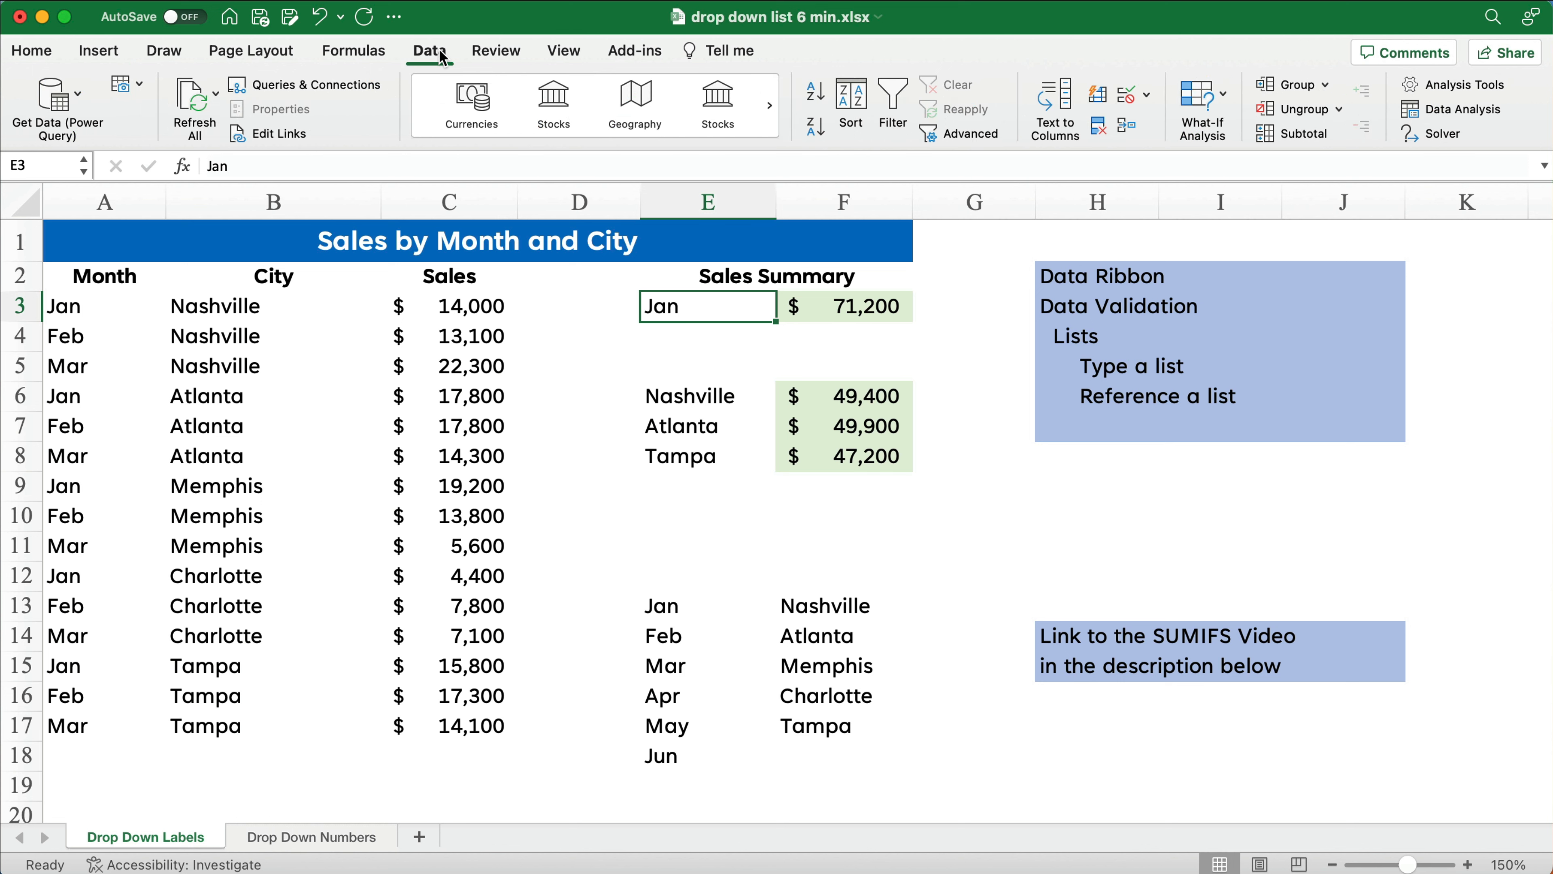
left_click(1146, 96)
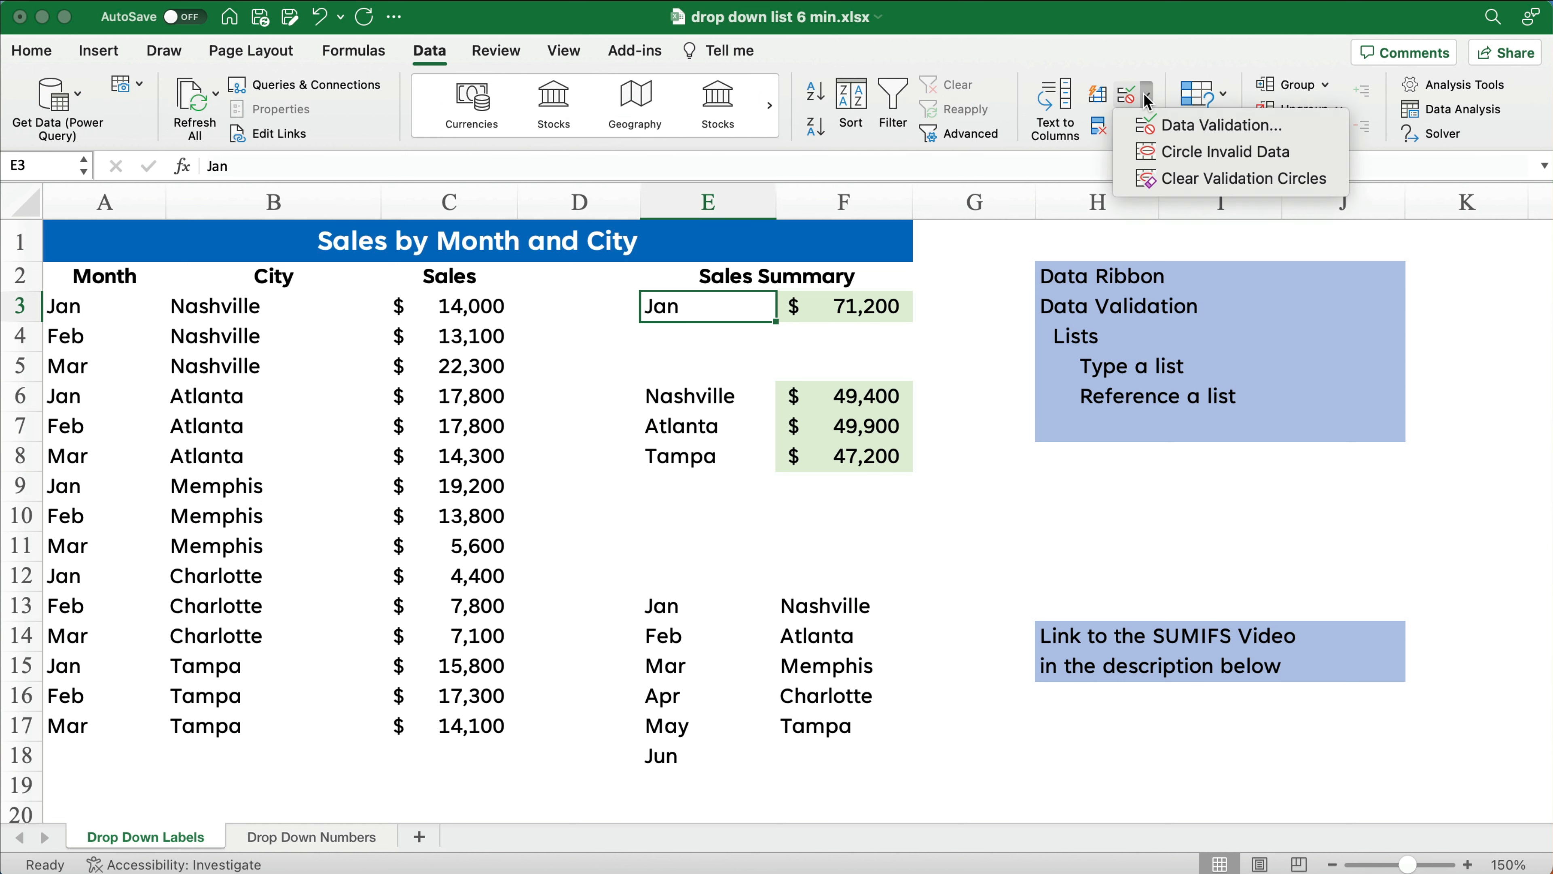
left_click(1161, 125)
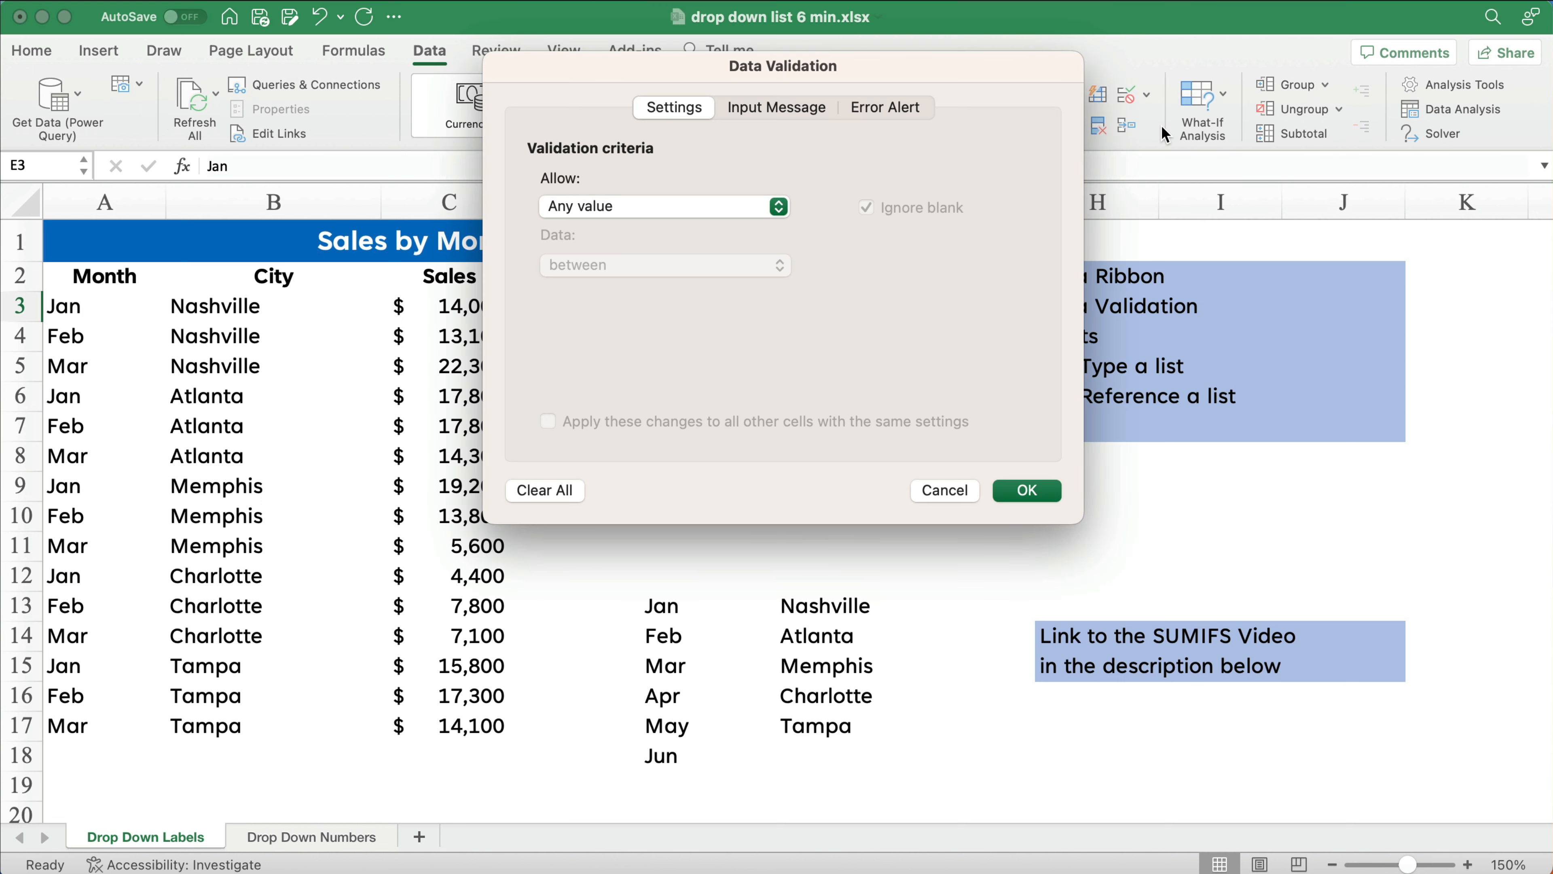
left_click(679, 208)
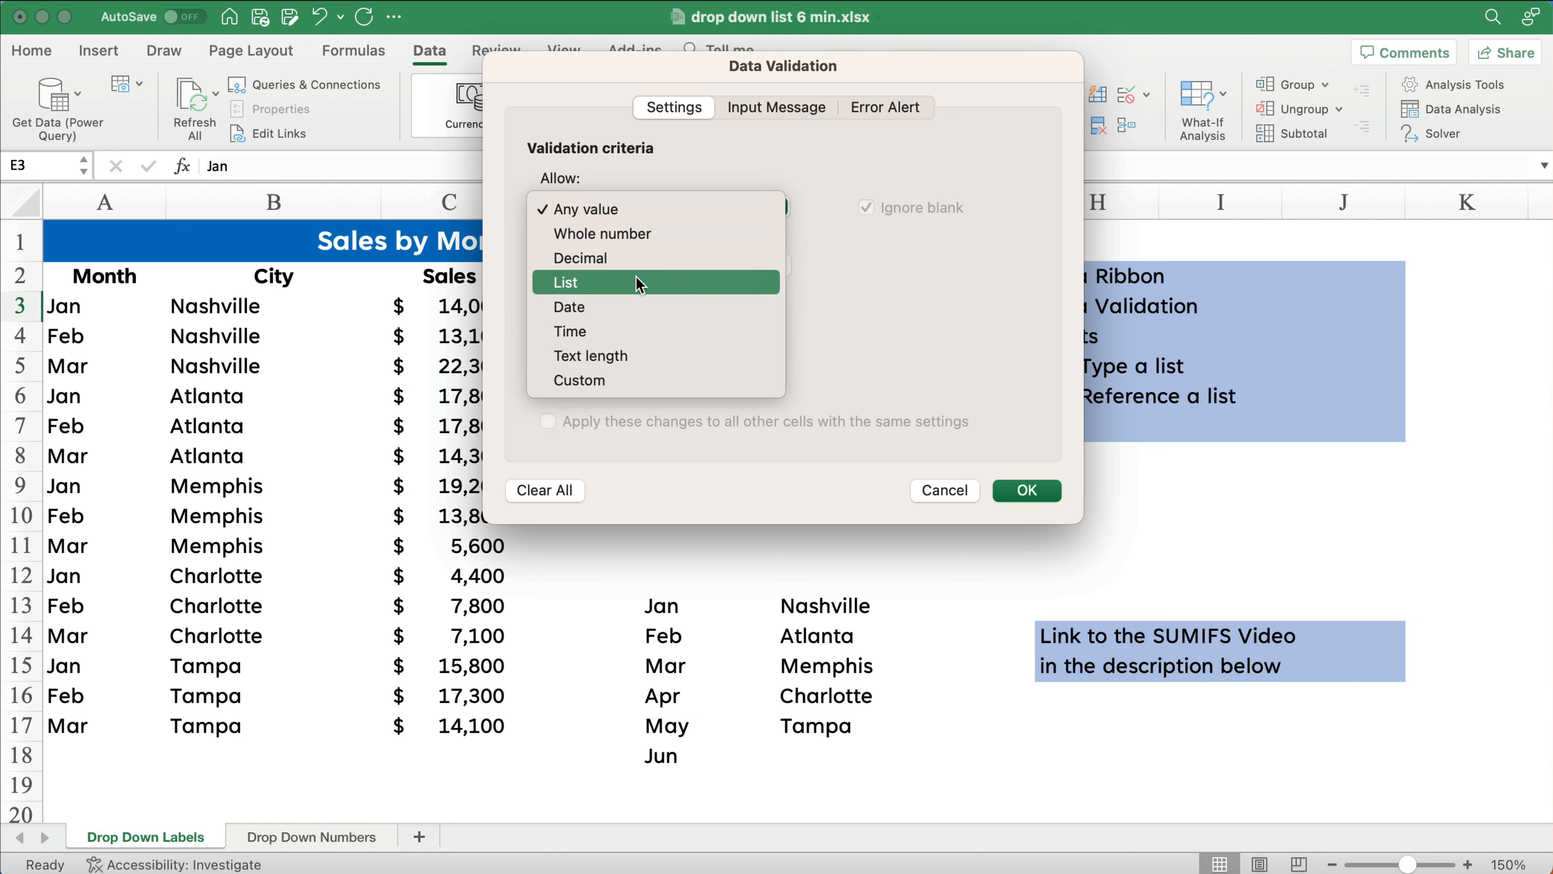
left_click(639, 291)
left_click(594, 321)
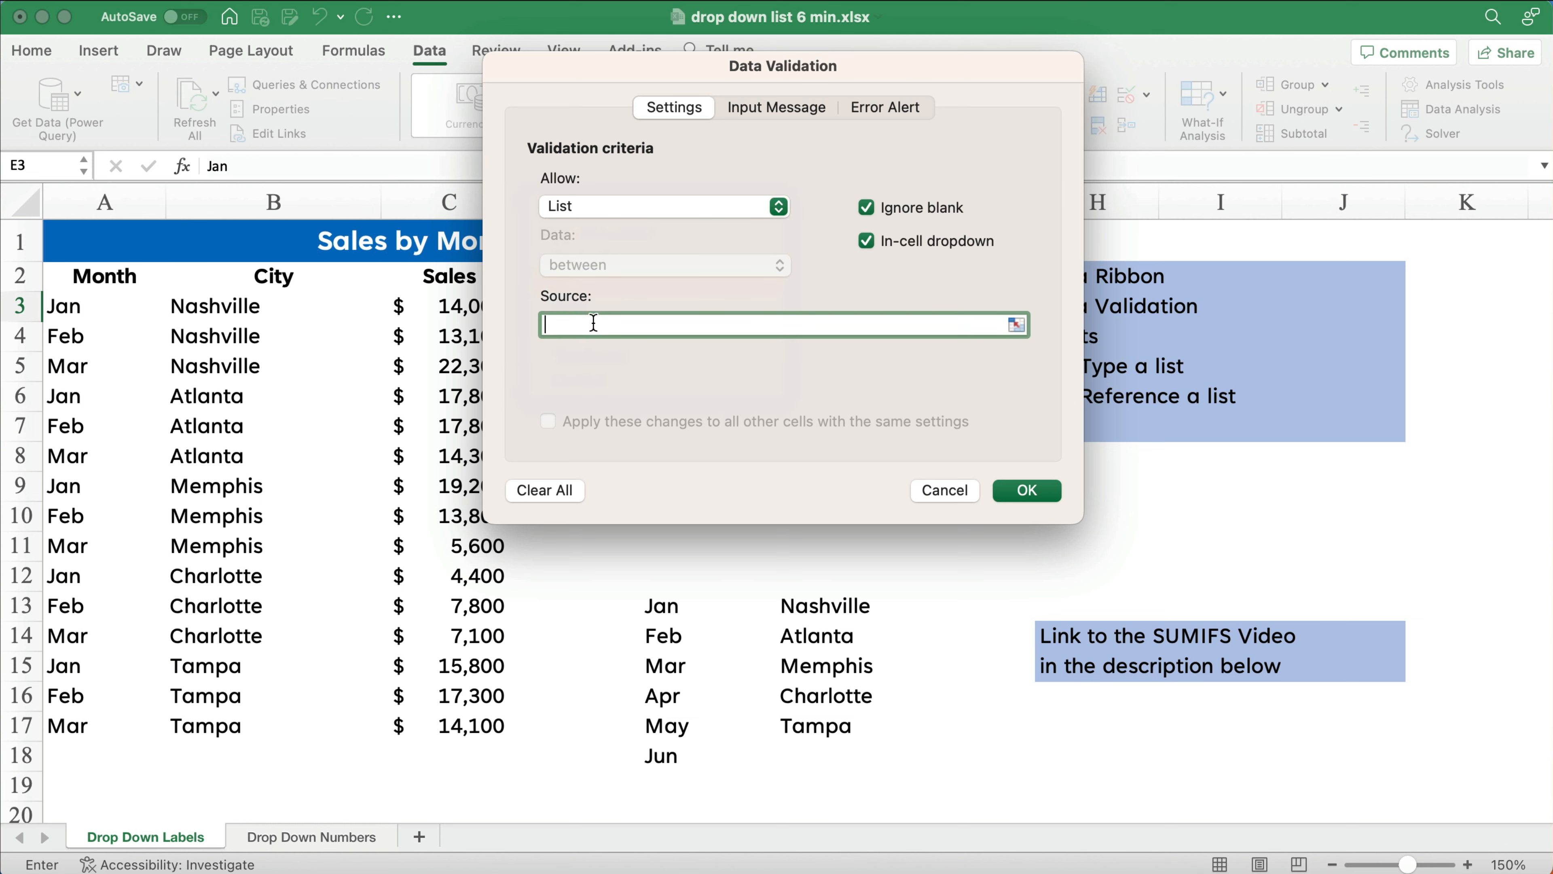
left_click(664, 605)
left_click_drag(653, 694, 659, 758)
left_click(1027, 490)
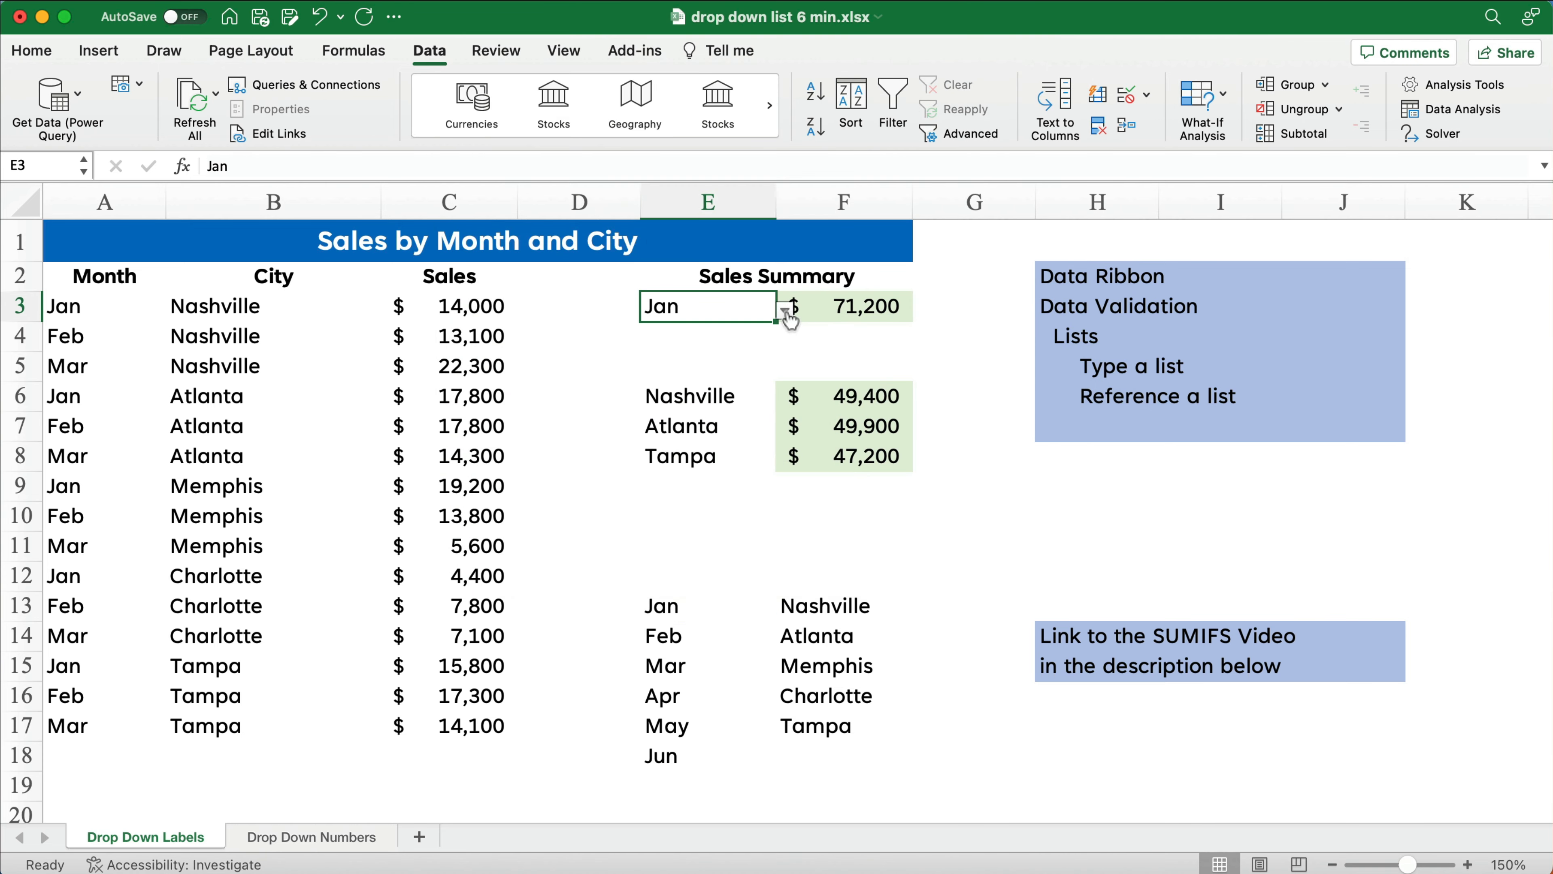
Try out the month drop-down in E3 by choosing Mar, Apr and finally Jan.
left_click(784, 310)
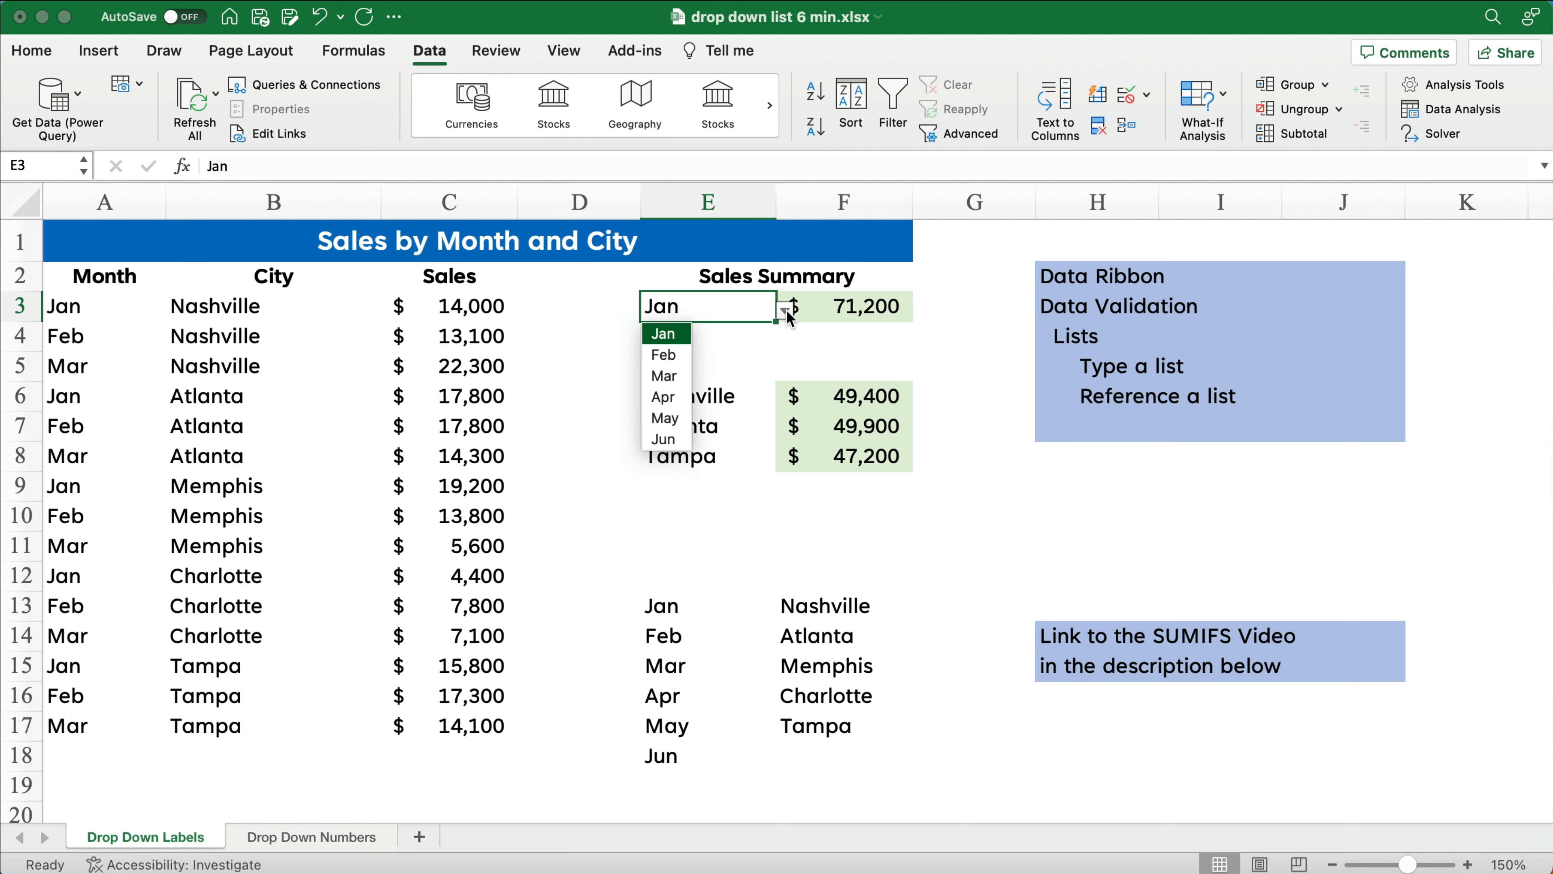
left_click(665, 375)
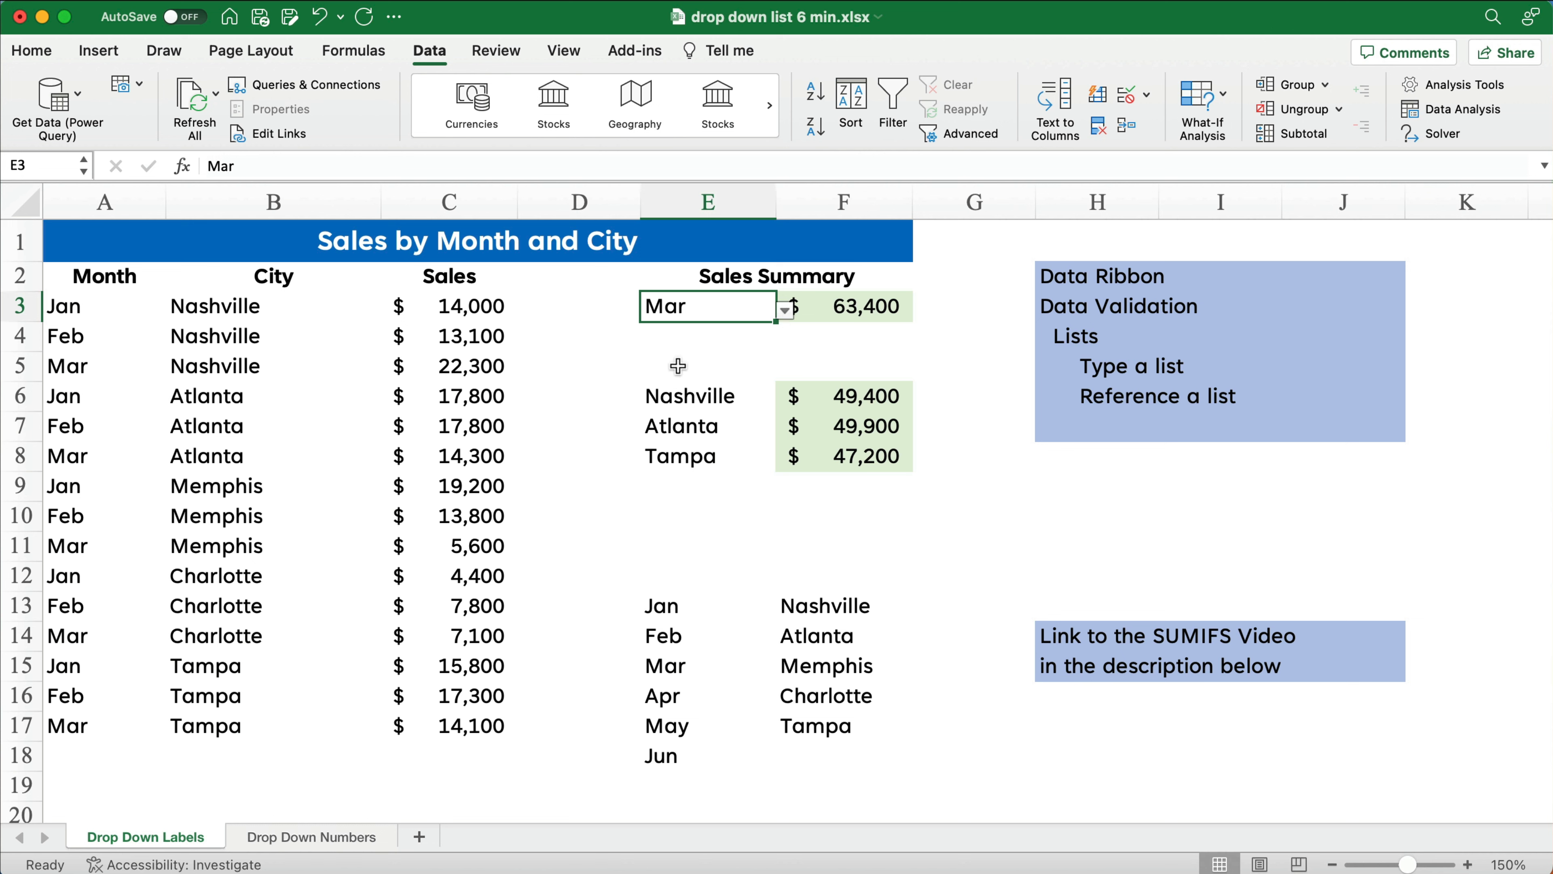
left_click(717, 339)
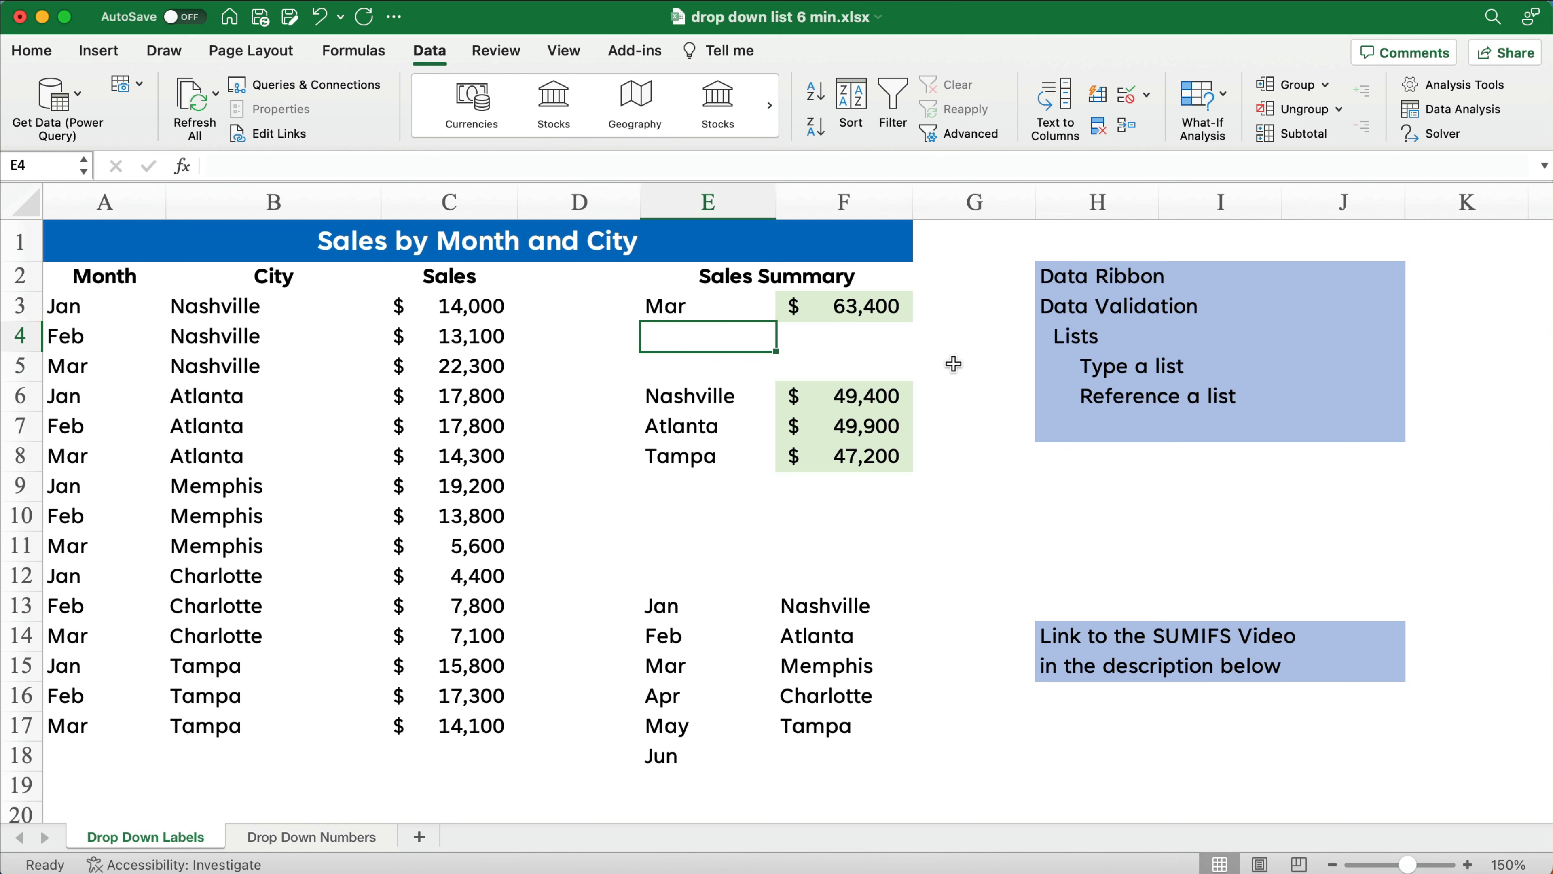
left_click(722, 309)
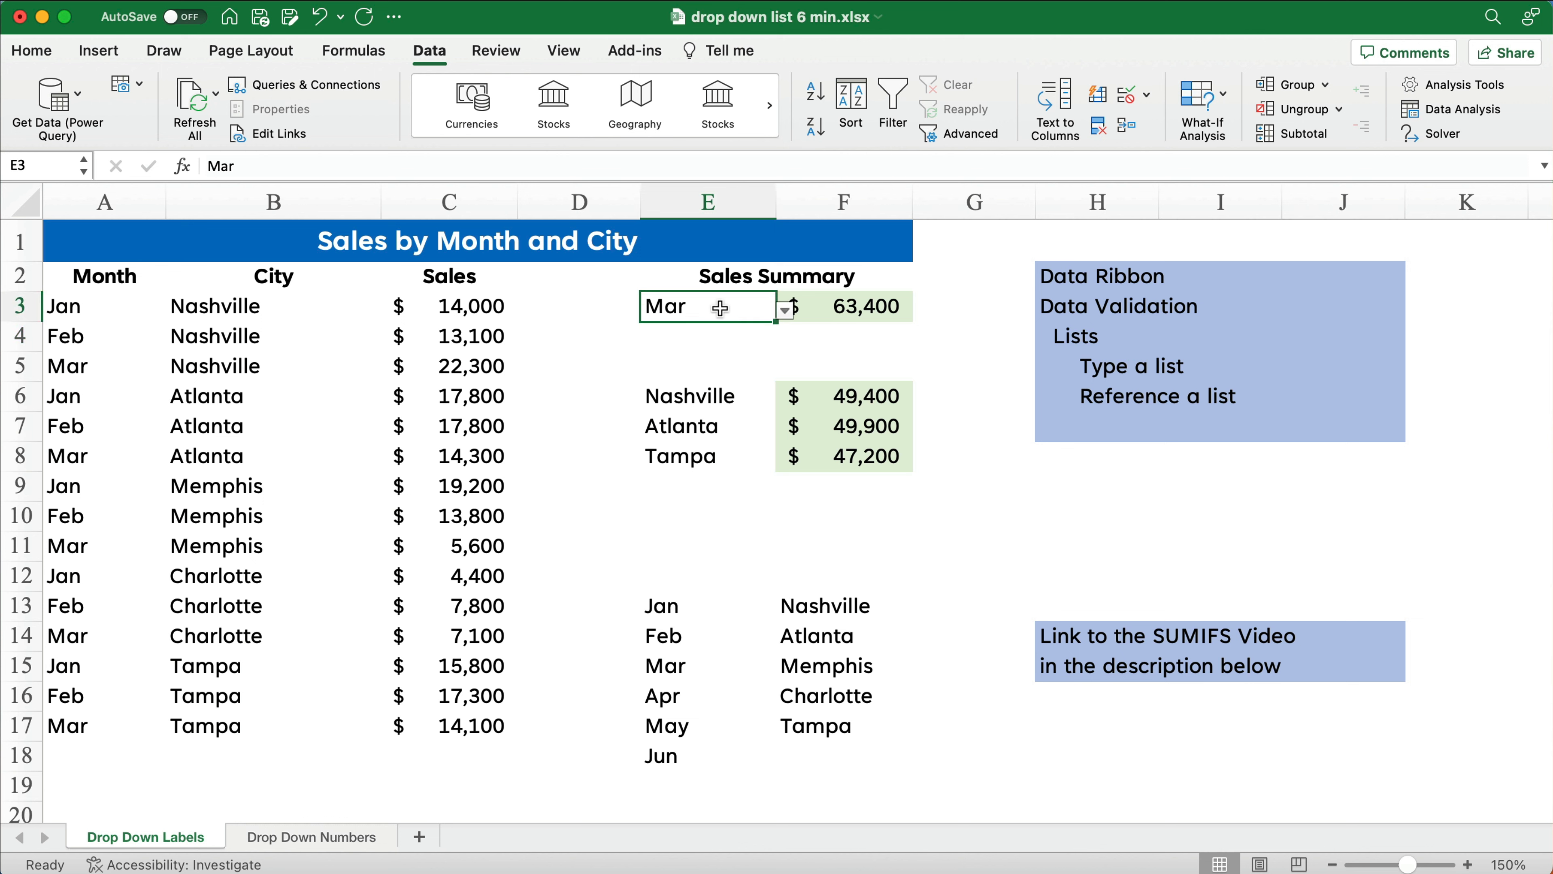
left_click(785, 313)
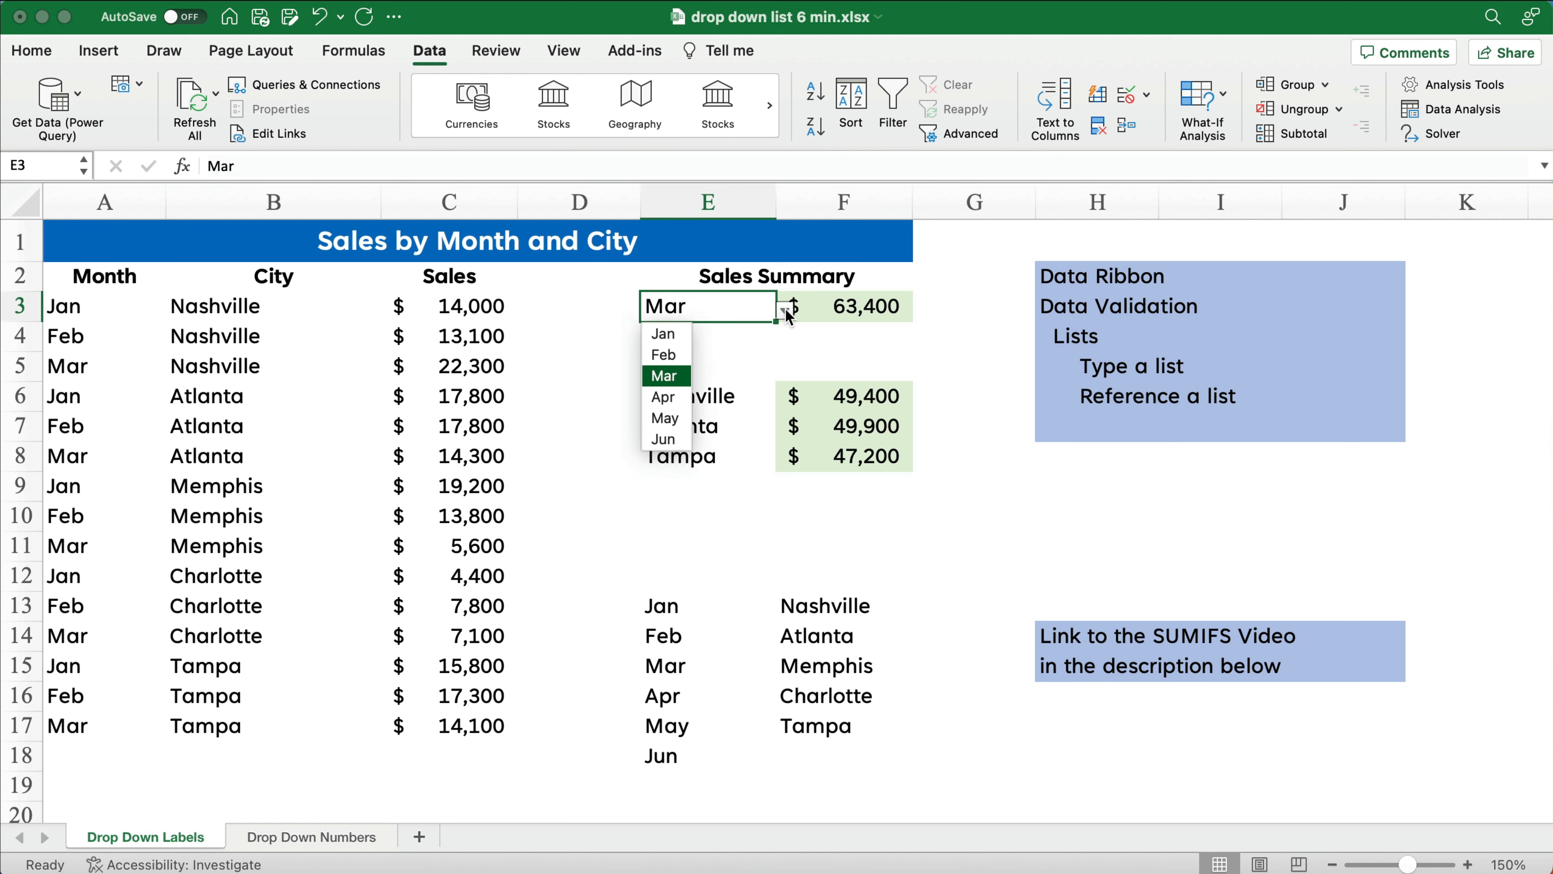
left_click(671, 404)
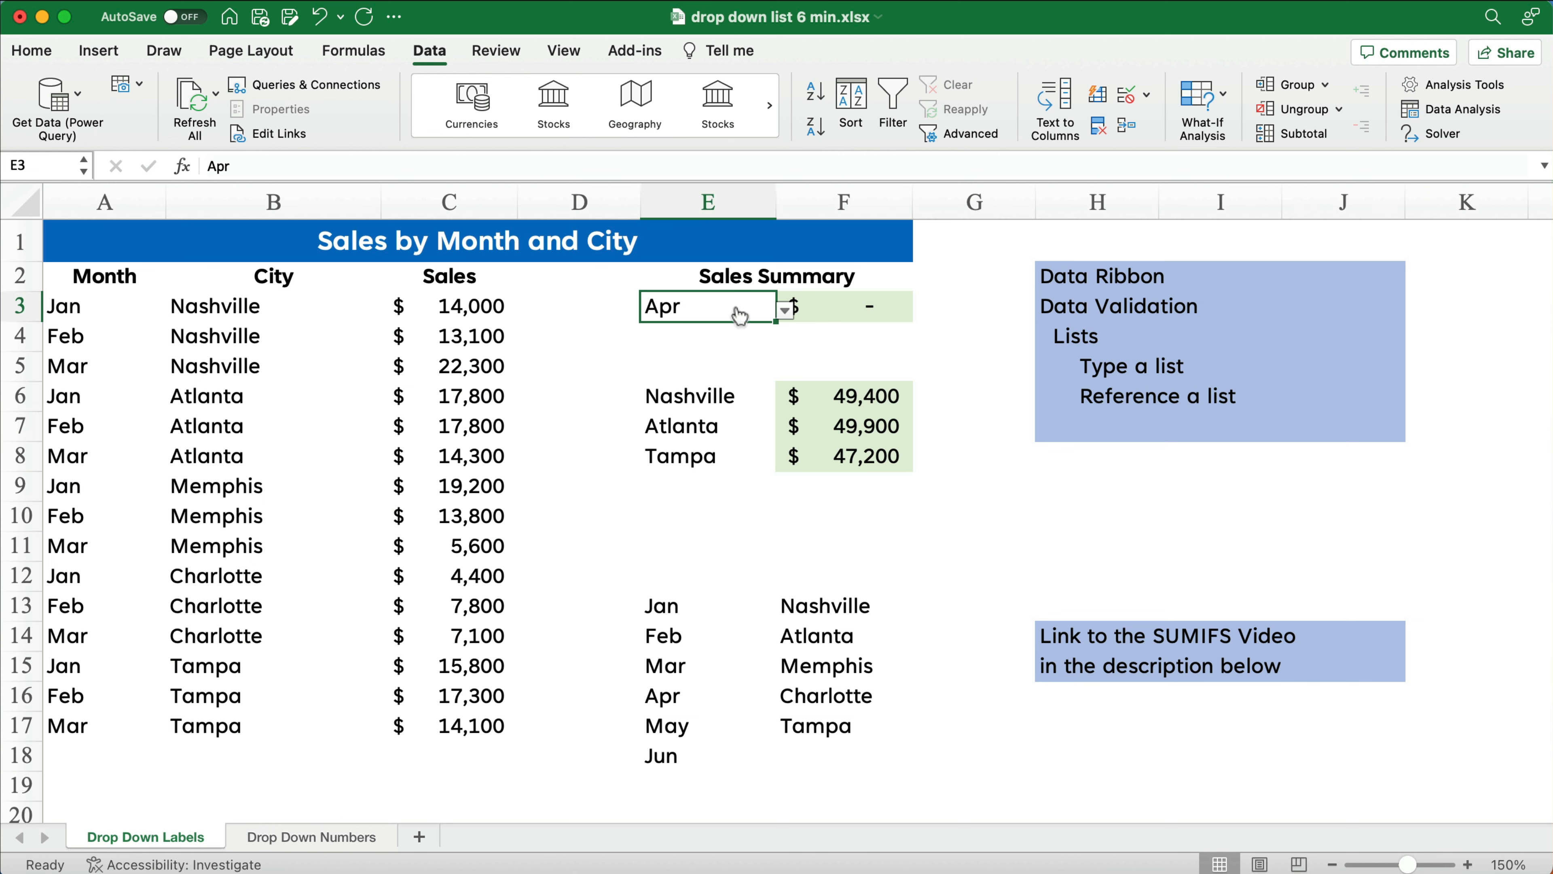
left_click(785, 312)
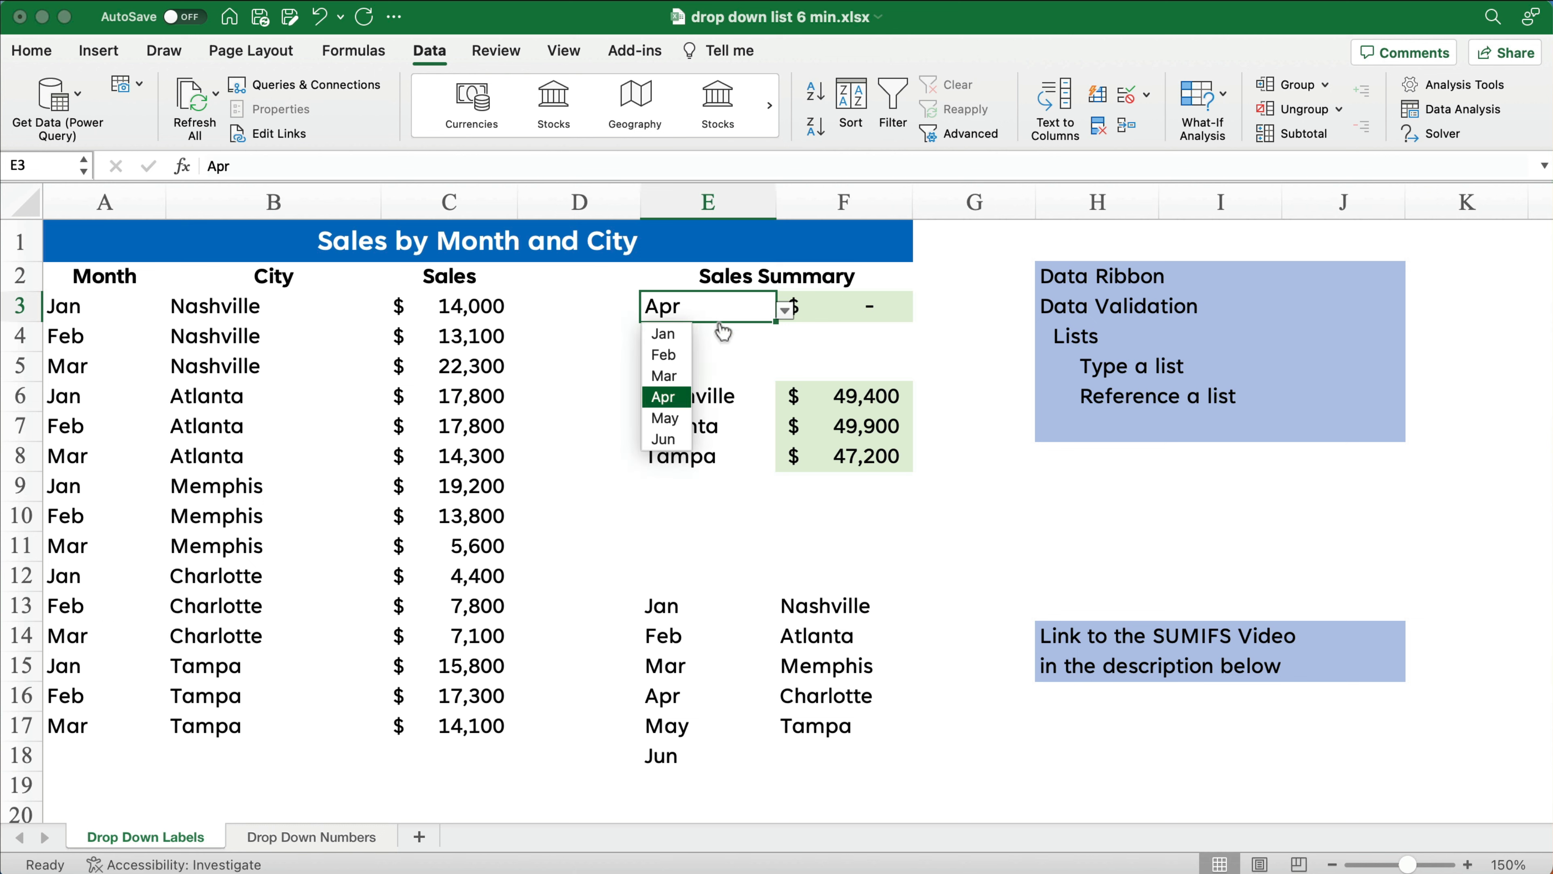
left_click(682, 336)
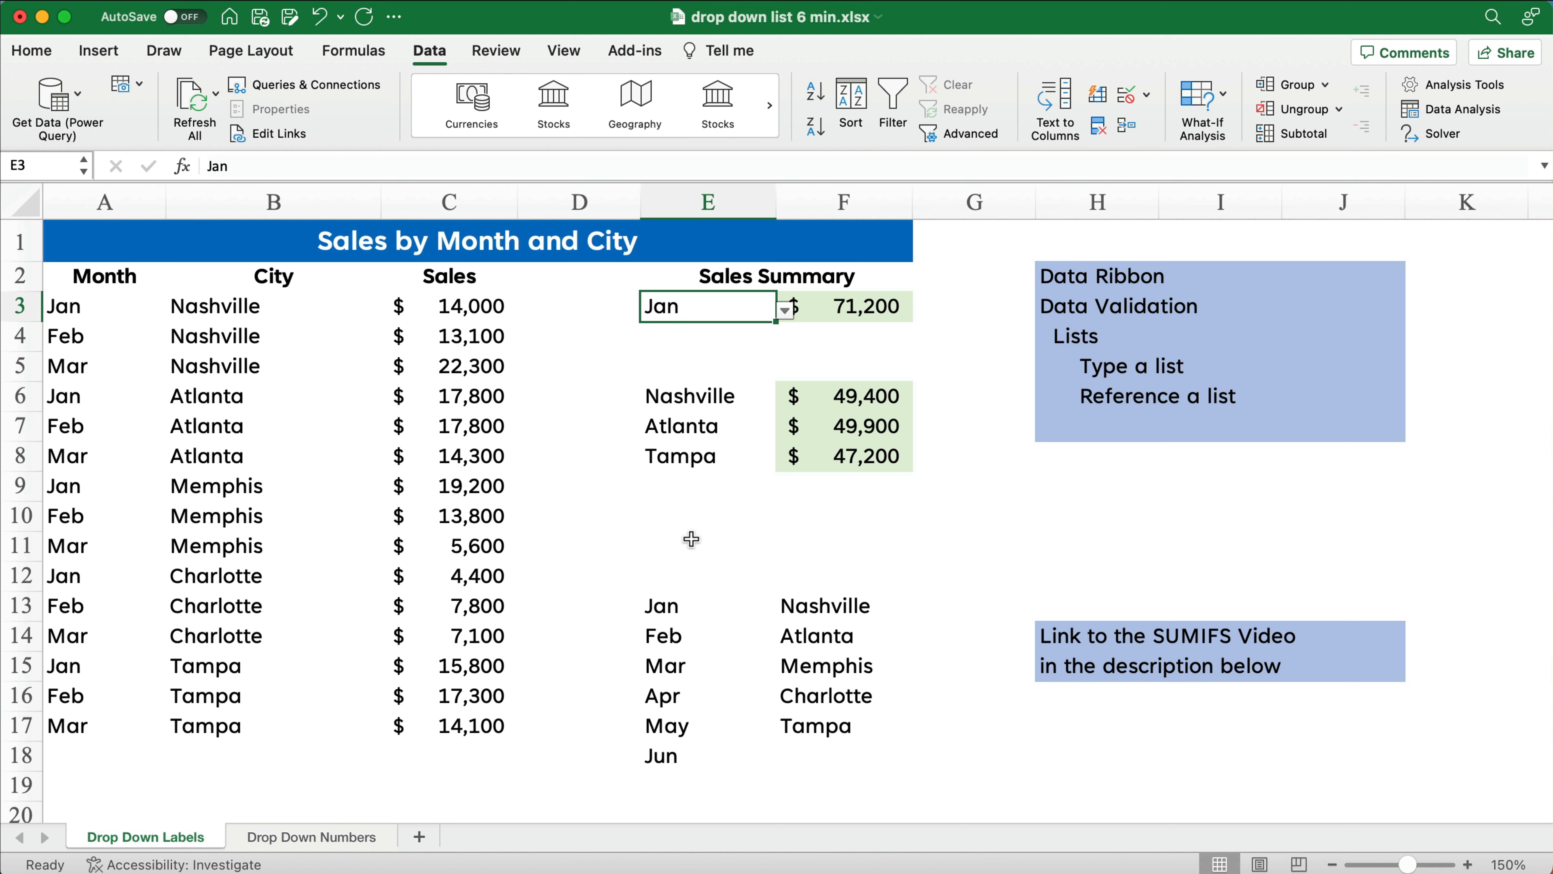
Enter the misspelled city altanta in cell E7, and undo that entry.
left_click(623, 536)
left_click(692, 393)
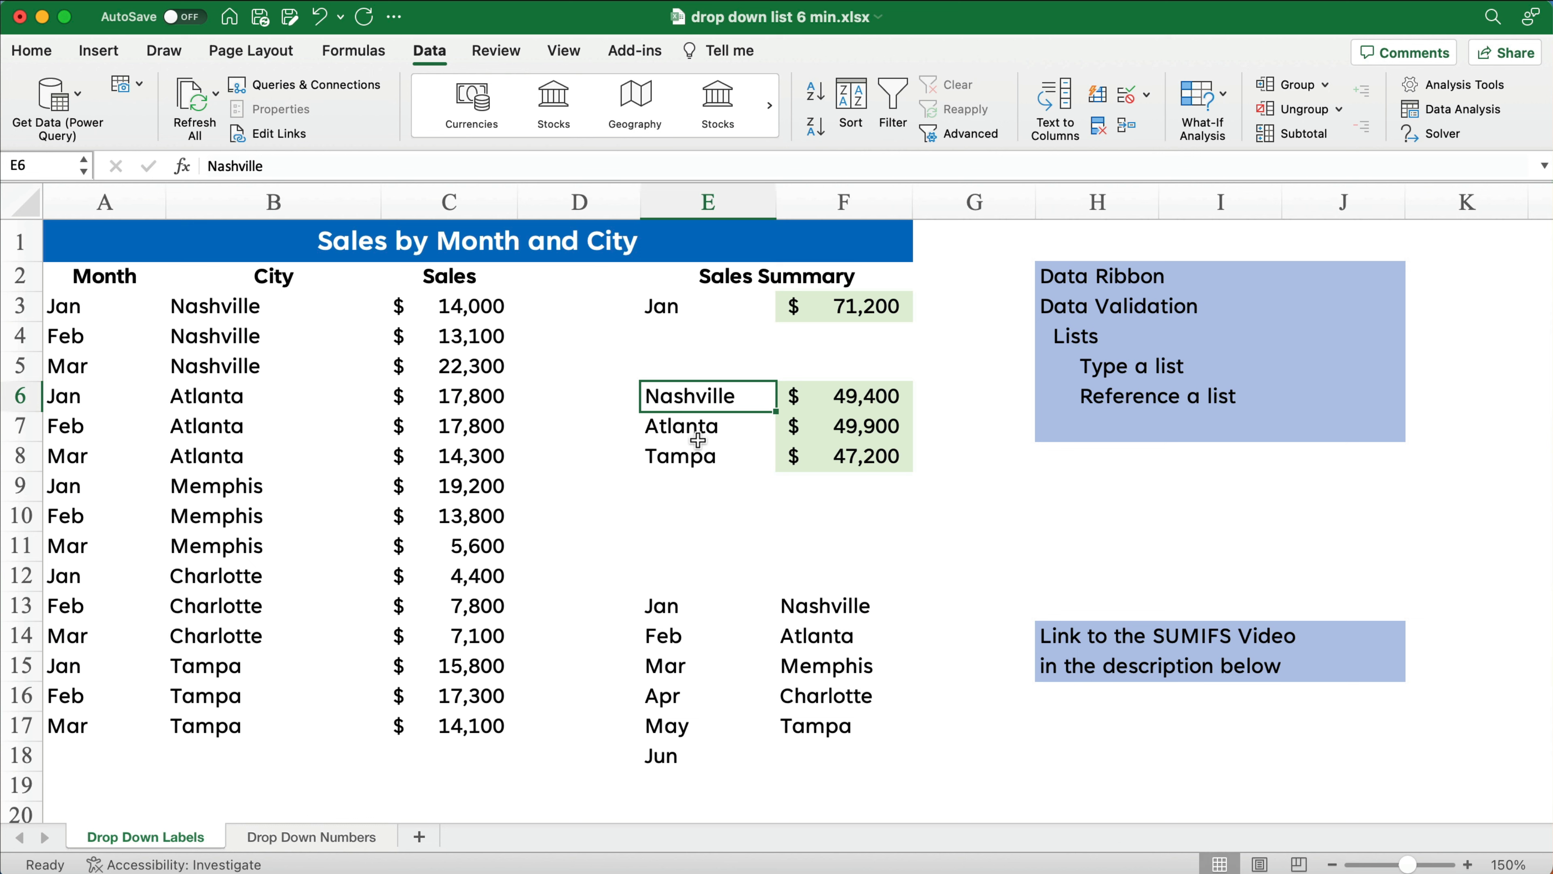
left_click(692, 453)
left_click(689, 425)
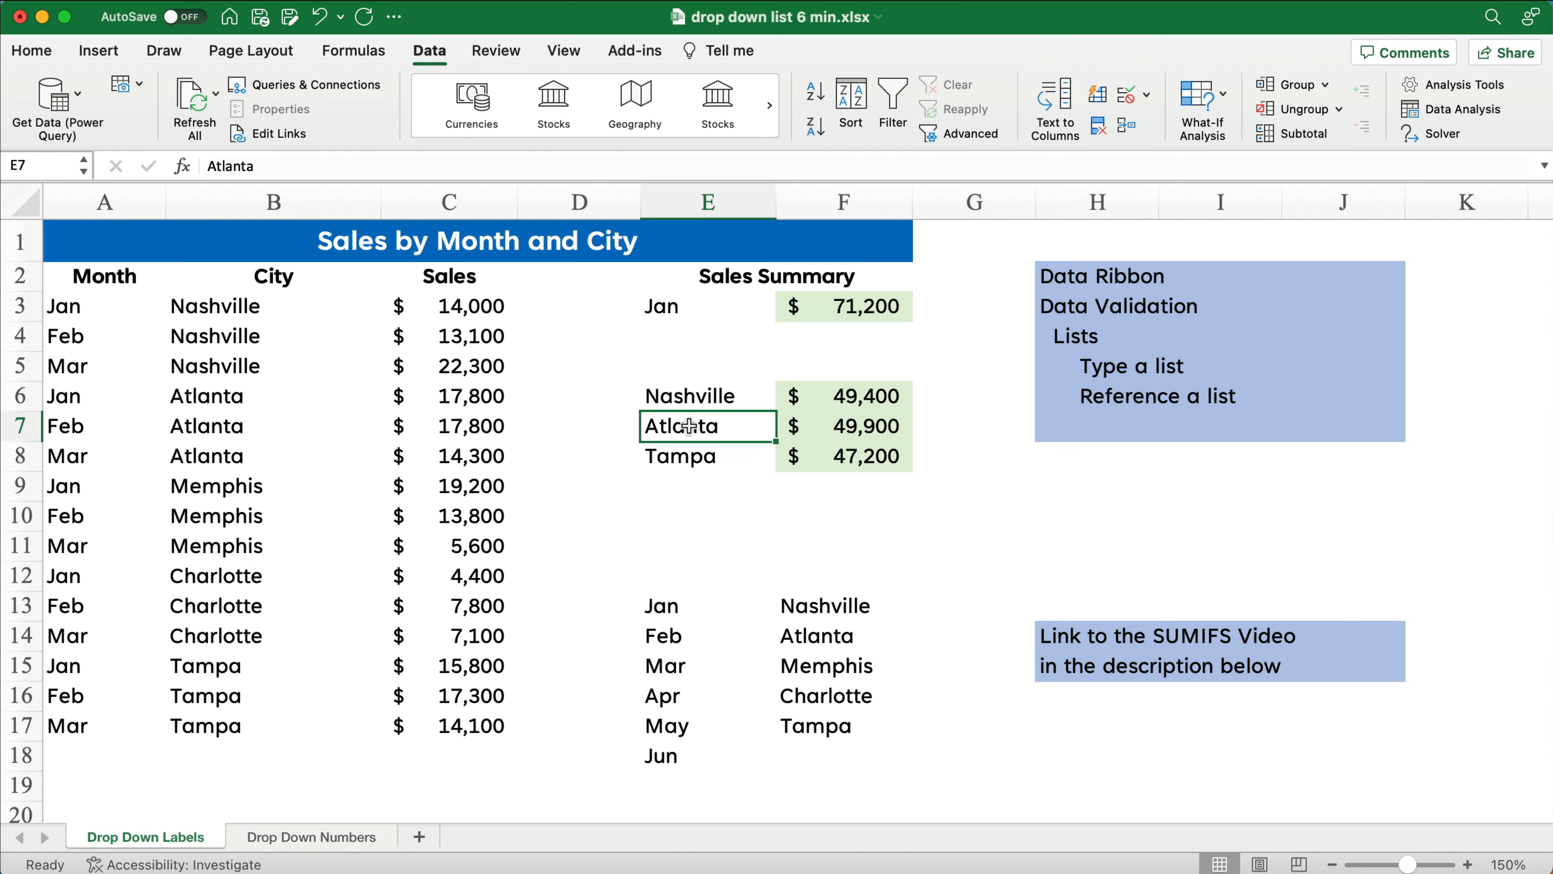
type("alta")
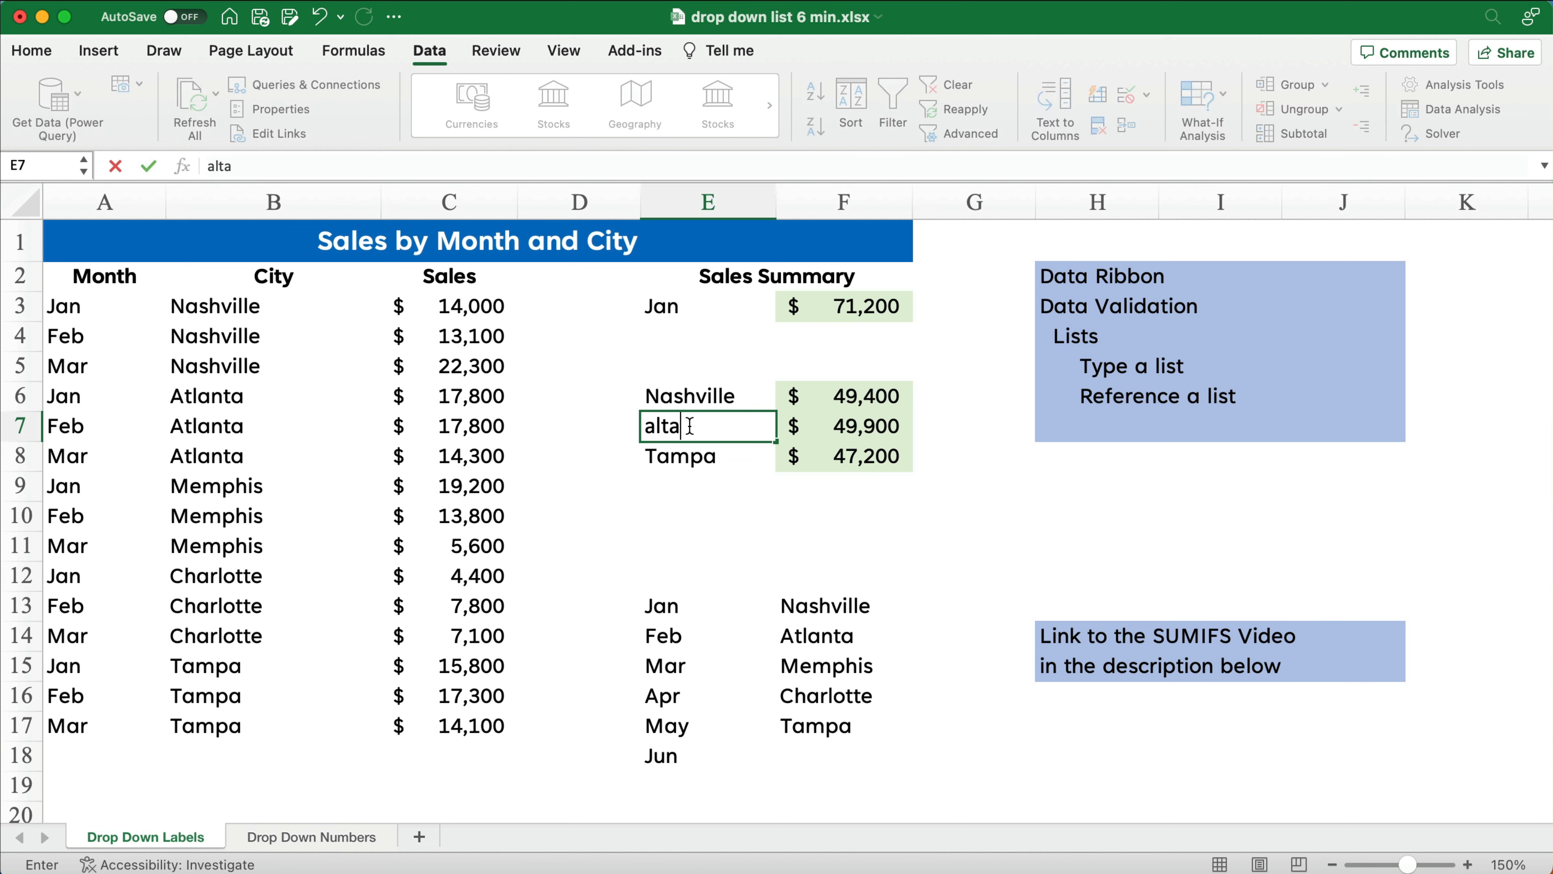
key("Return")
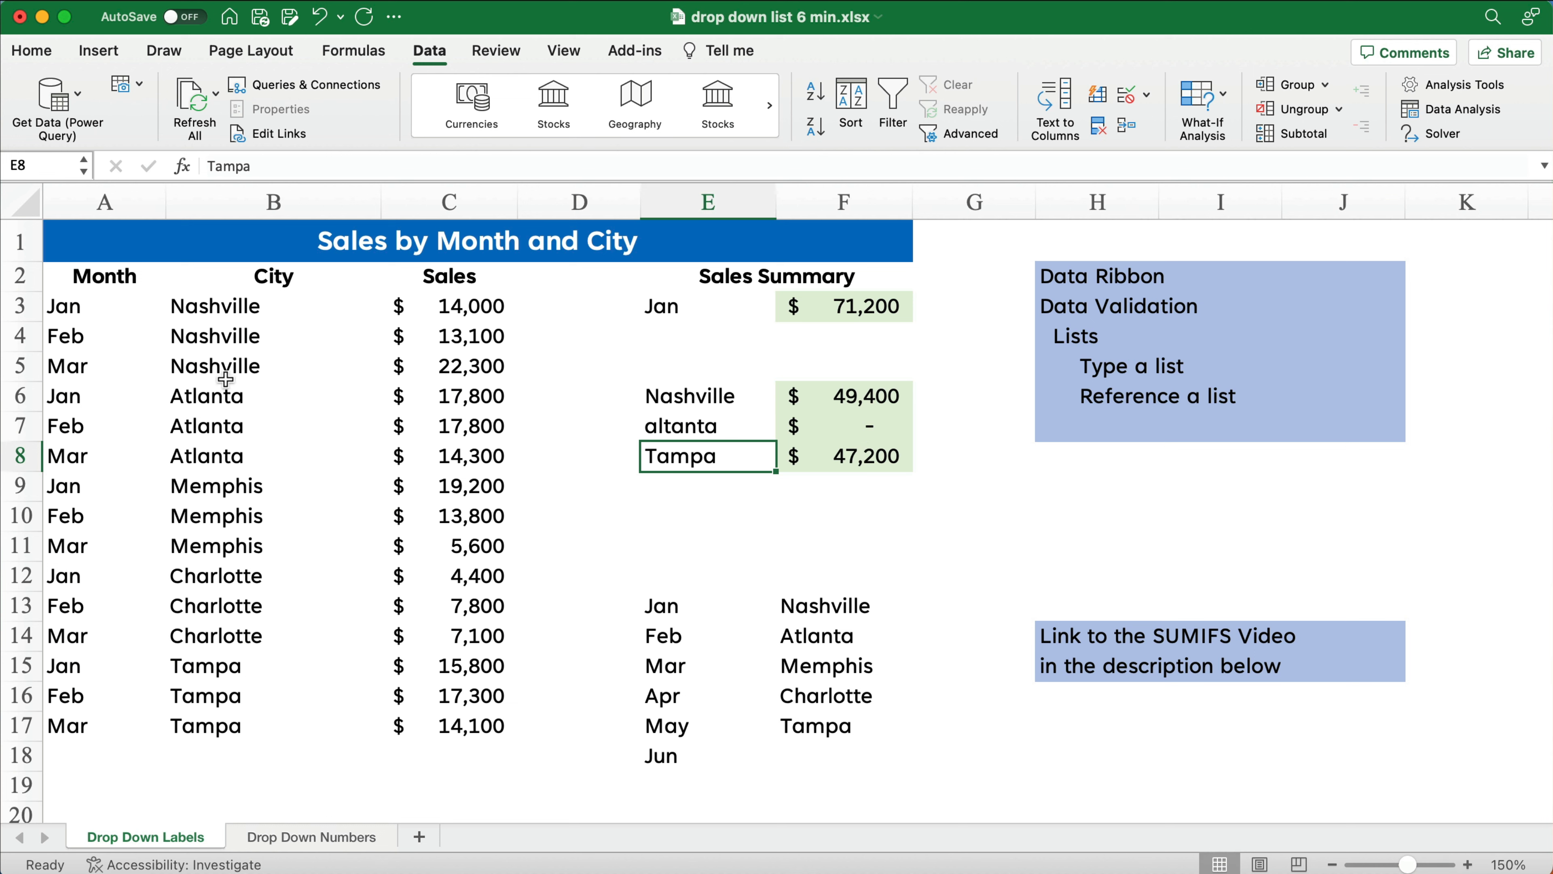
key("super+z")
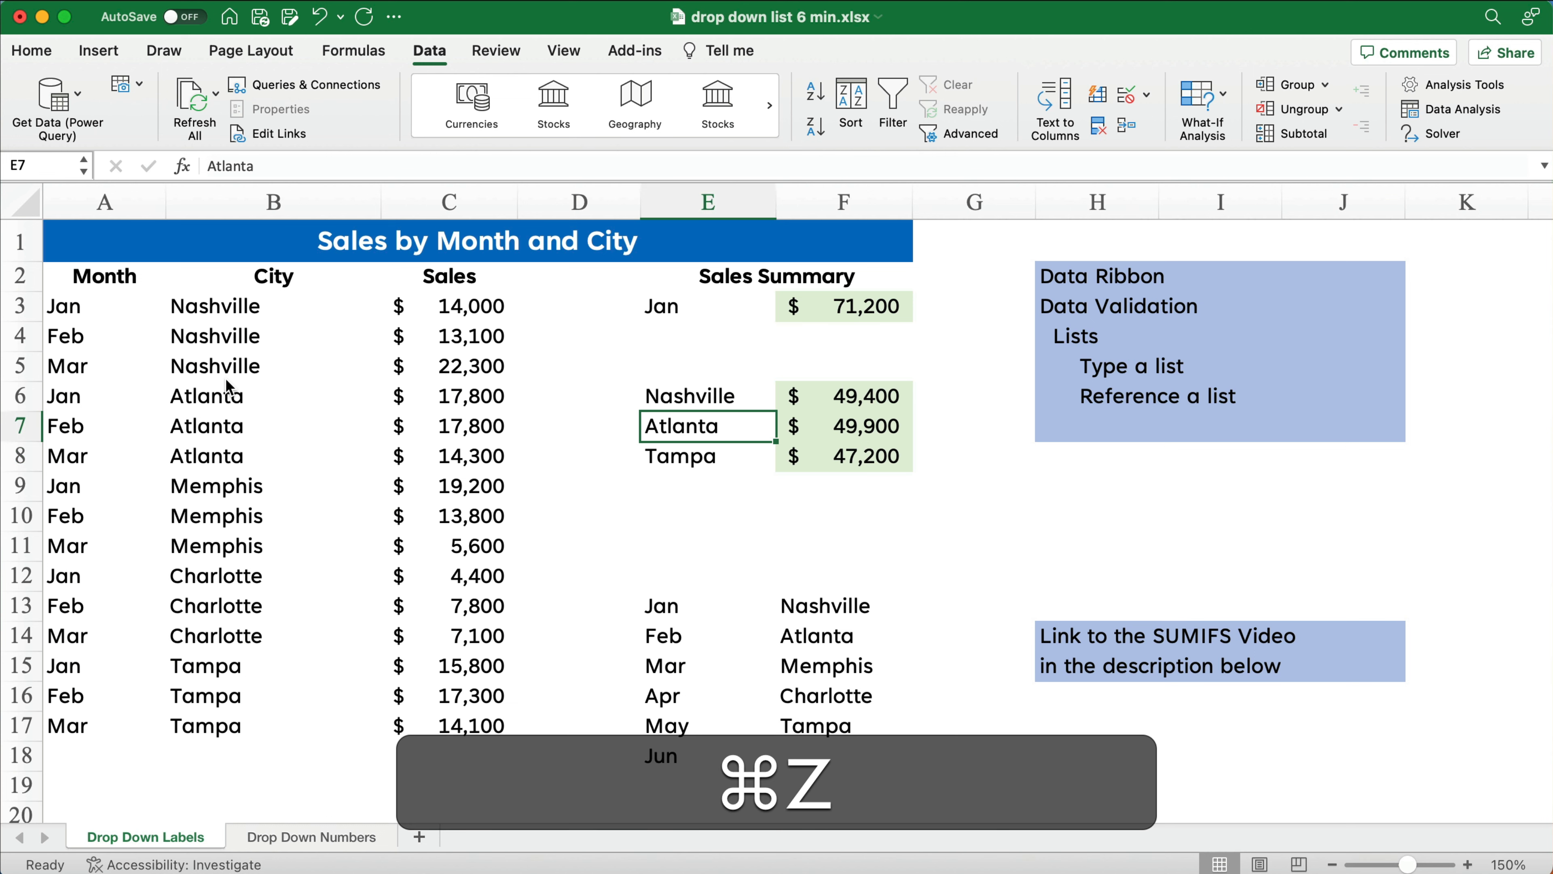
left_click(608, 513)
Apply data validation to the city cells E6:E8 that allows a list with the source =$F$13:$F$18.
left_click_drag(679, 401, 691, 457)
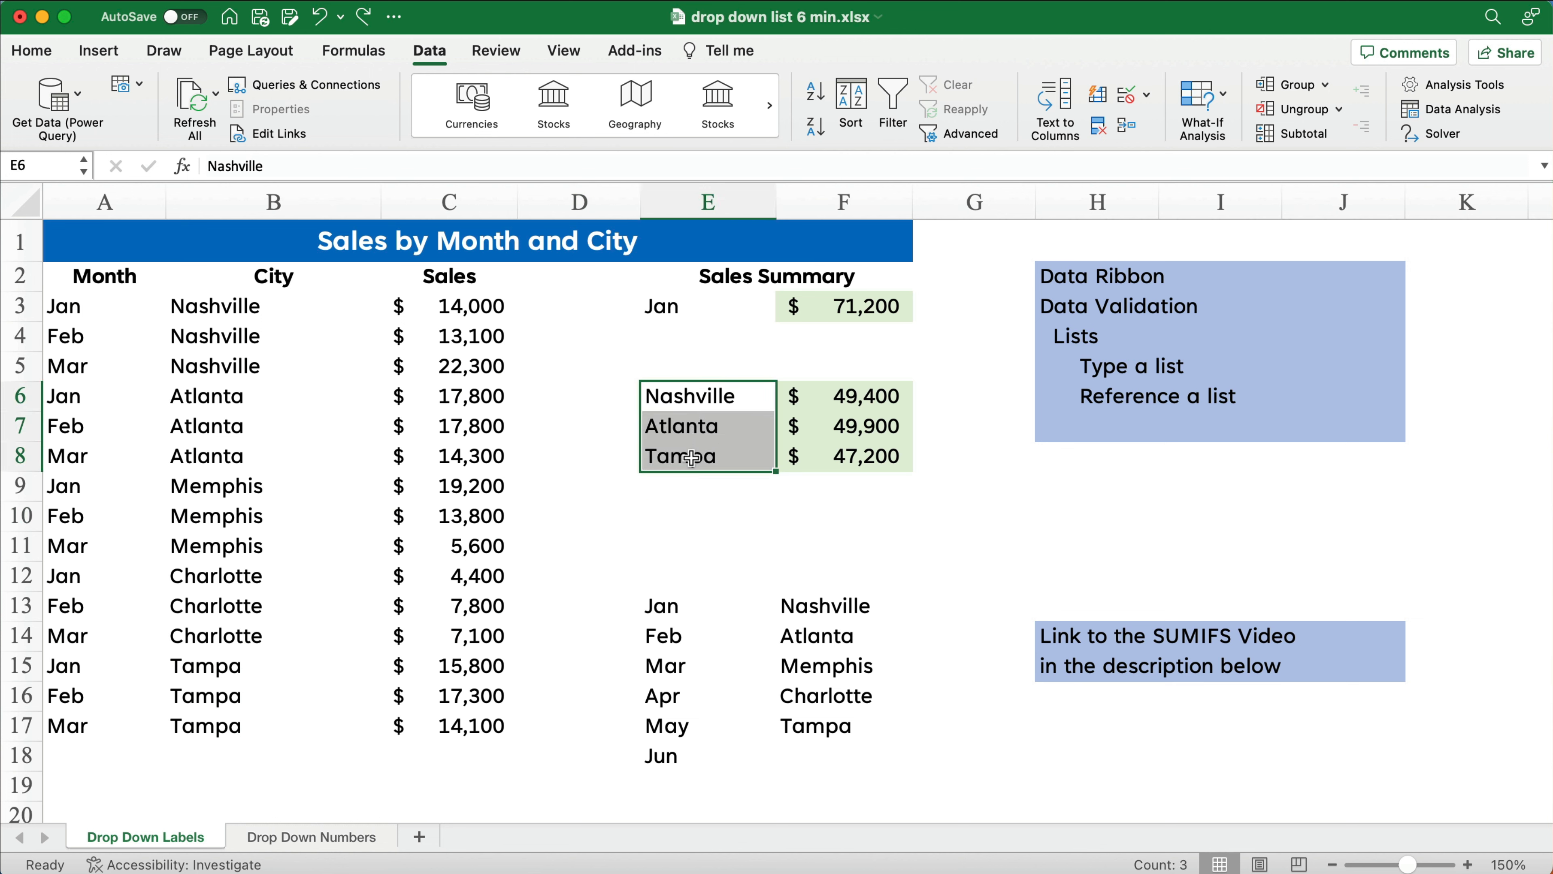
left_click(700, 396)
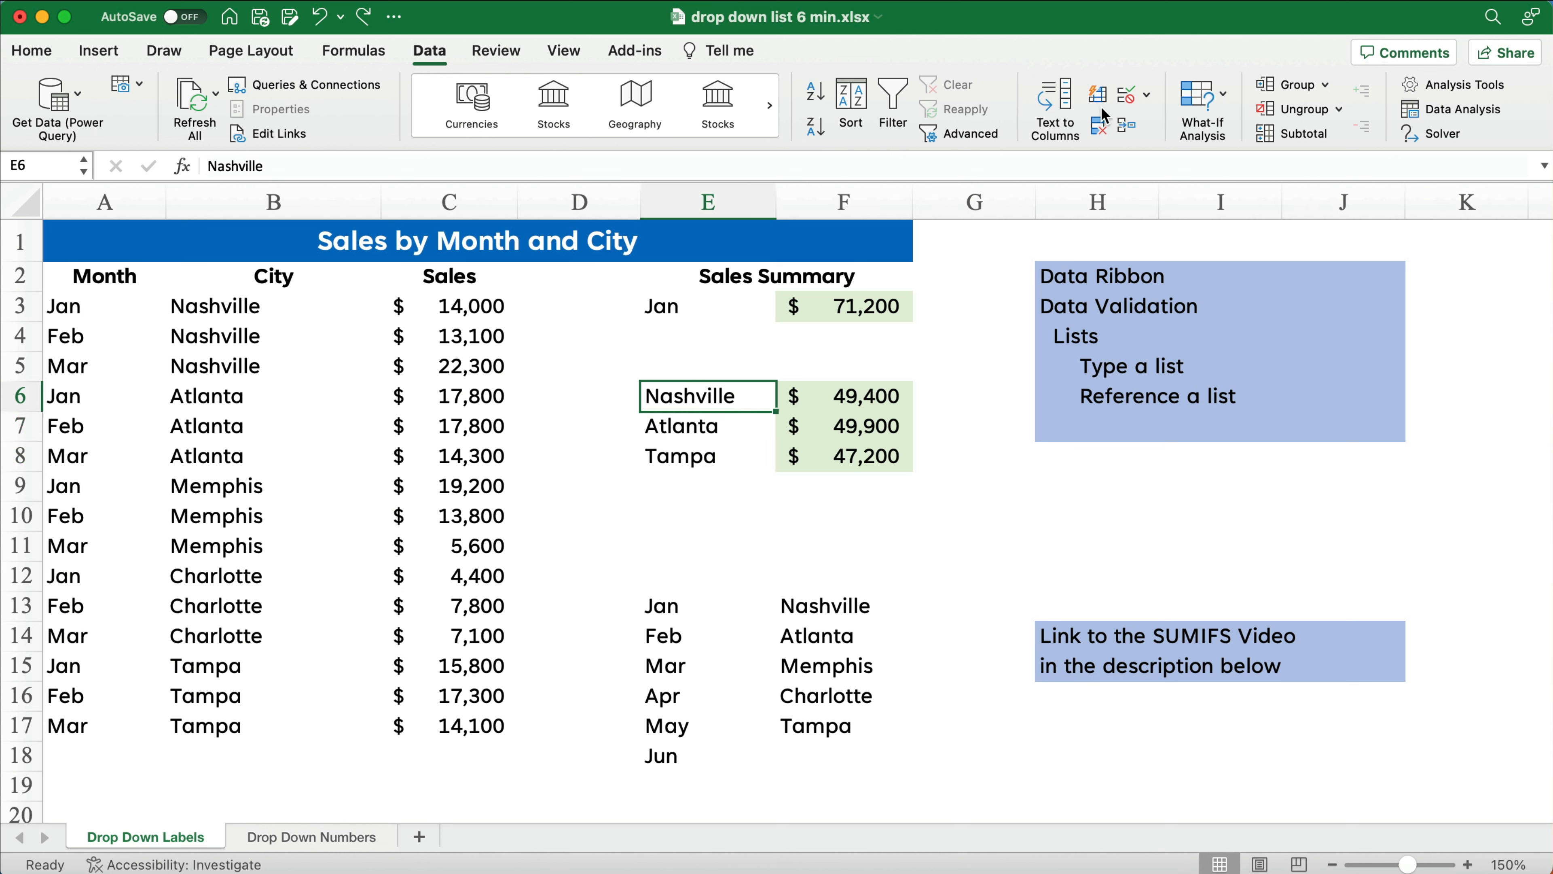
left_click_drag(713, 387, 708, 453)
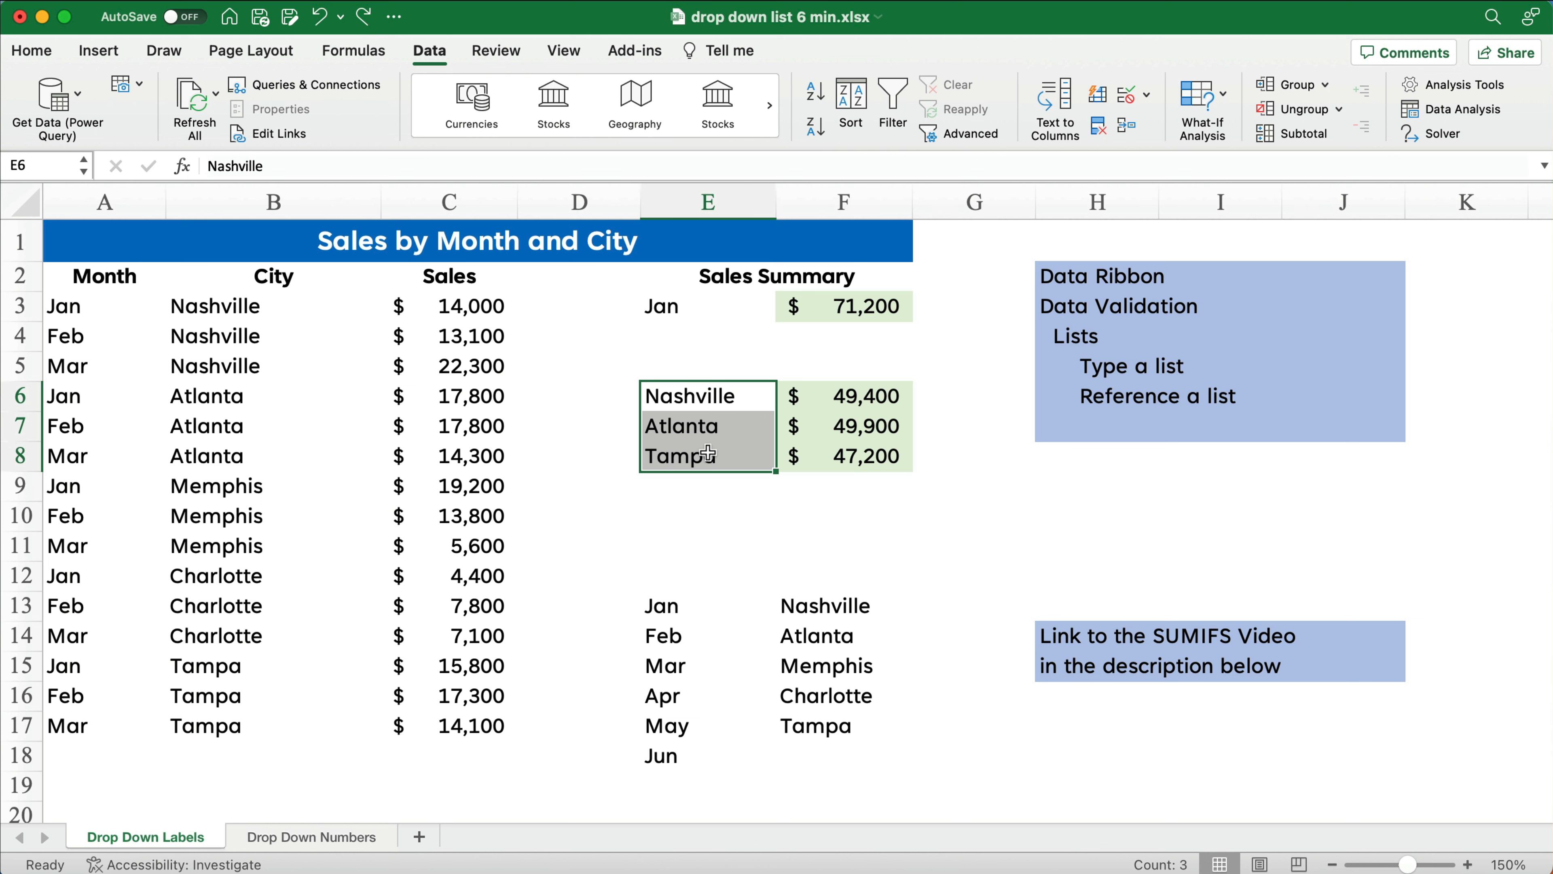
left_click(1147, 99)
left_click(1160, 126)
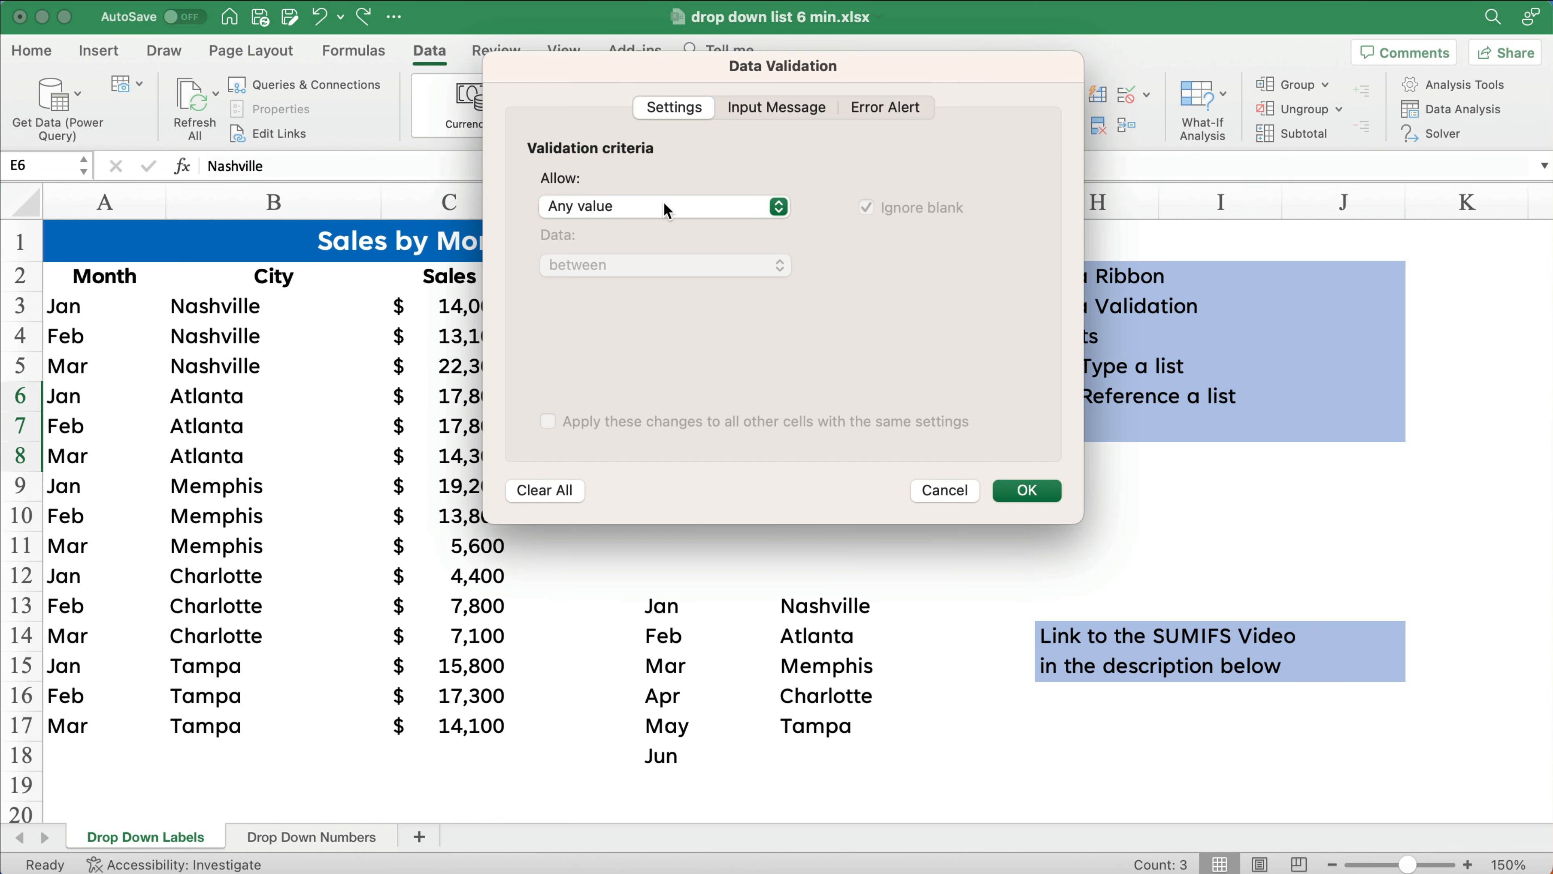
left_click(668, 210)
left_click(631, 293)
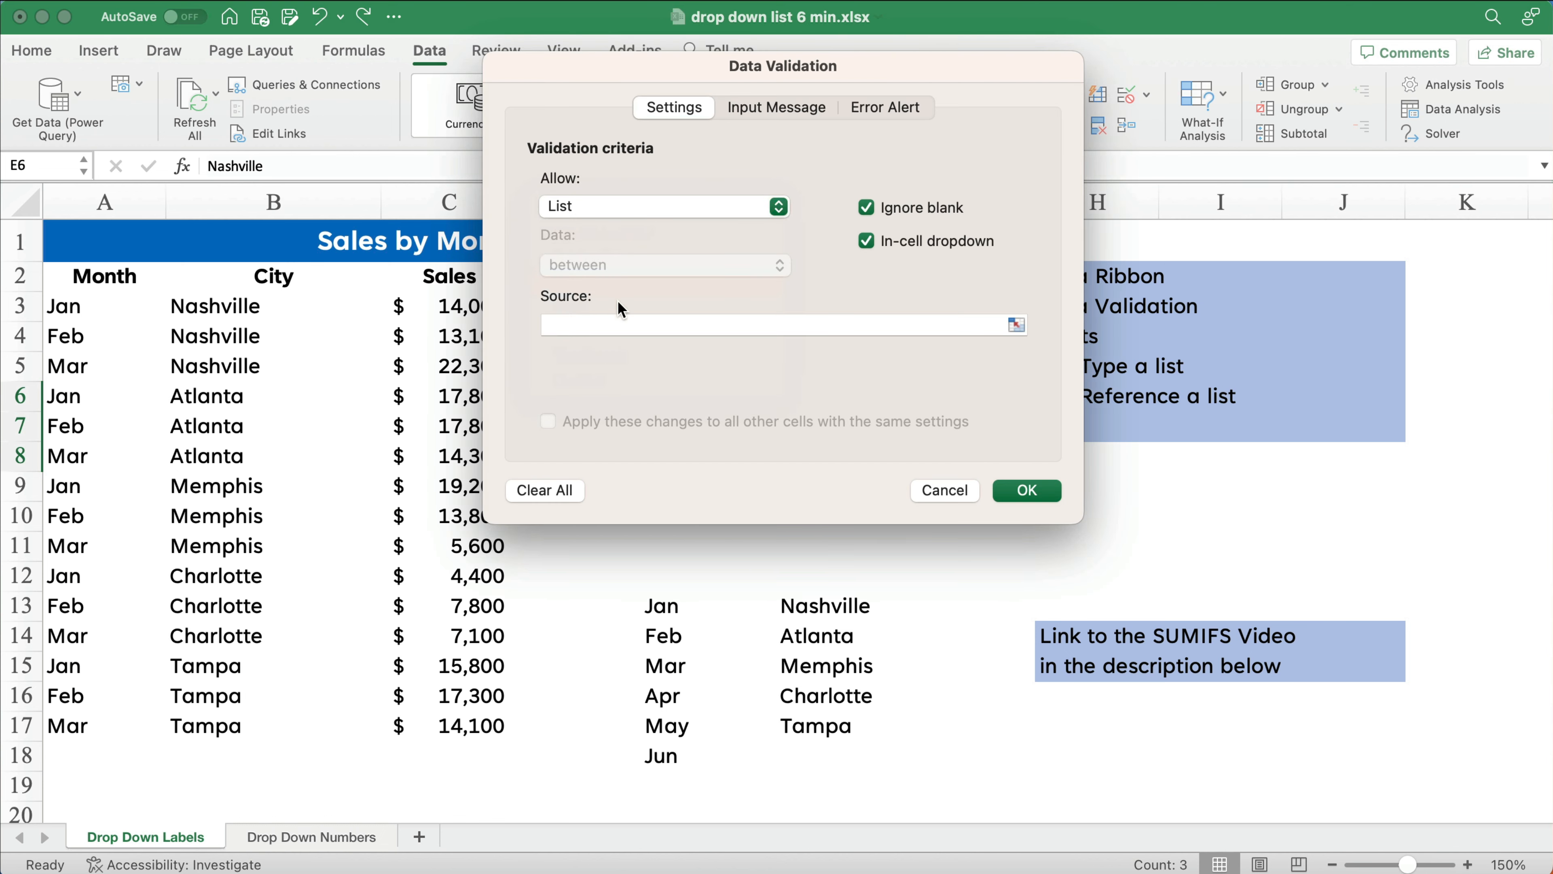
left_click(597, 323)
left_click_drag(799, 612, 811, 758)
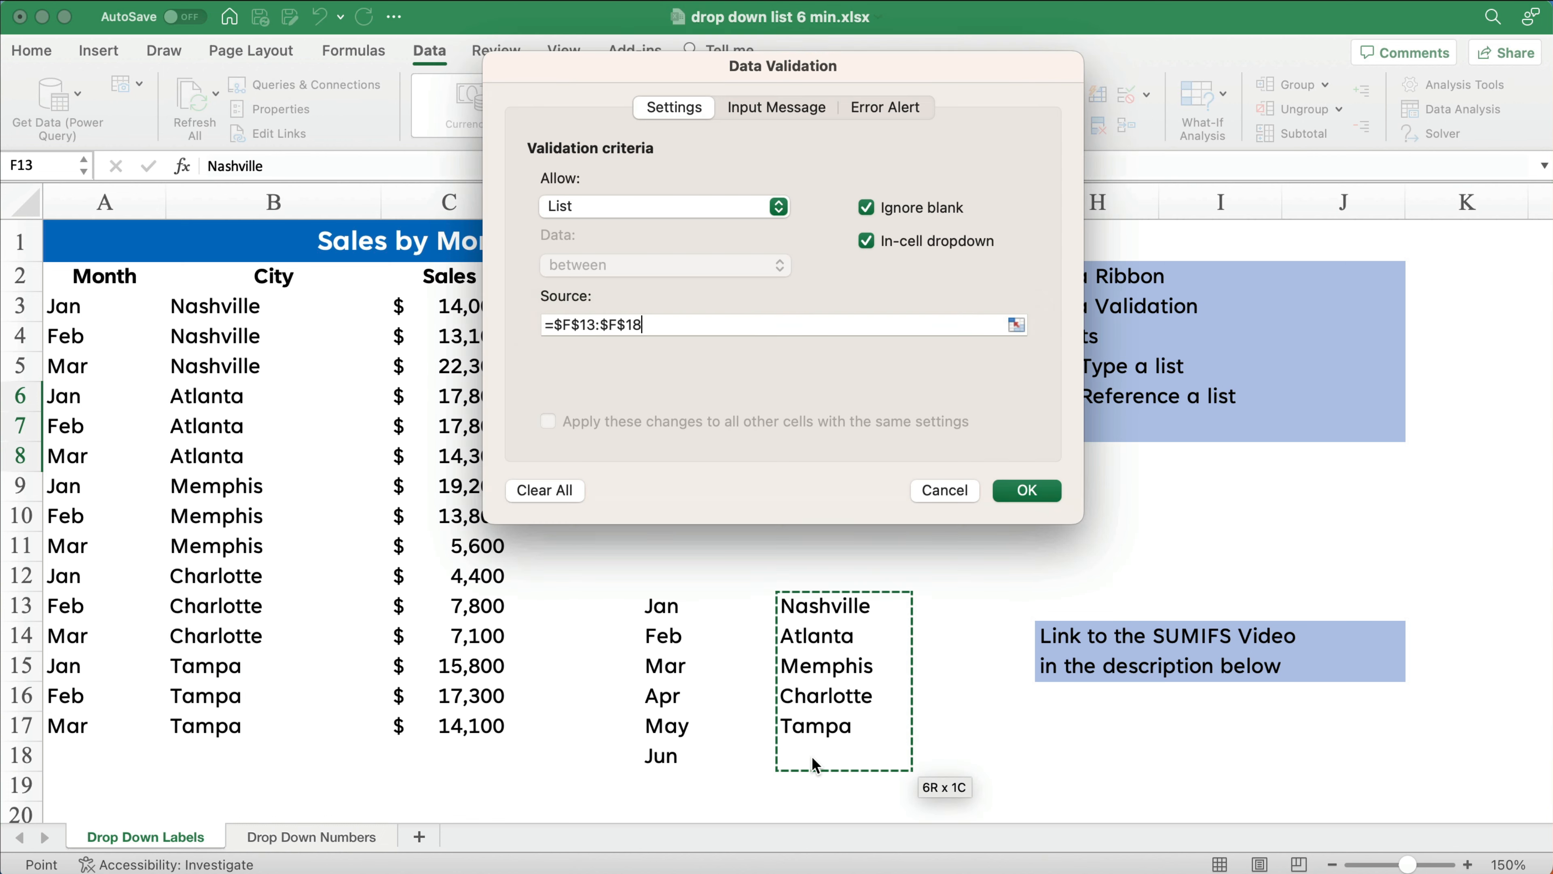
left_click(1032, 496)
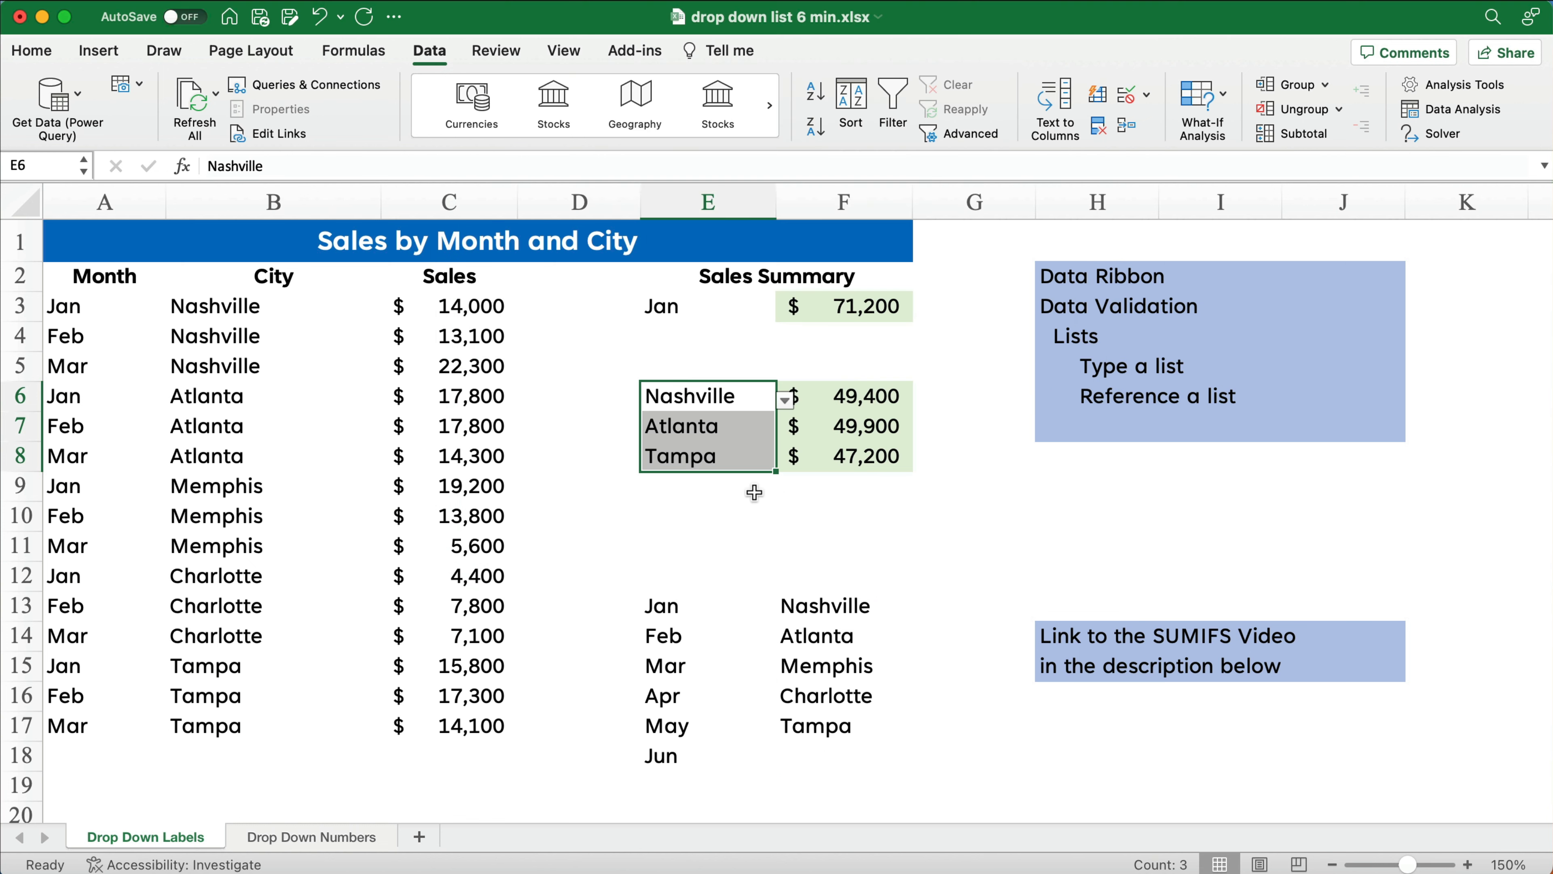
Test the city drop-down in E6 by choosing the blank entry, and set the cell to Memphis.
left_click(739, 513)
left_click(729, 395)
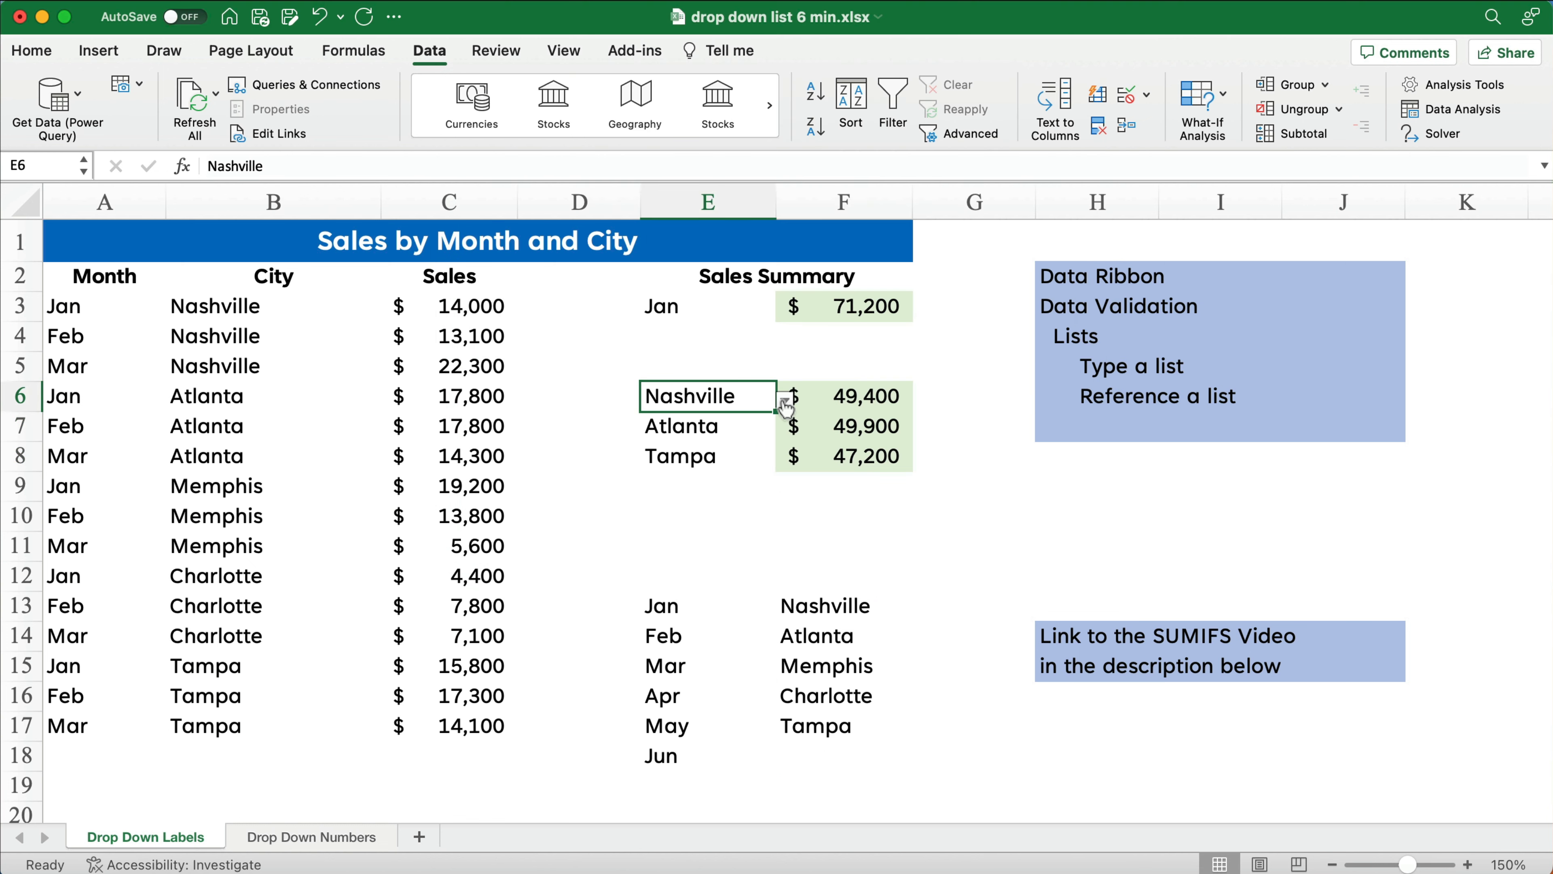
left_click(785, 399)
left_click(693, 532)
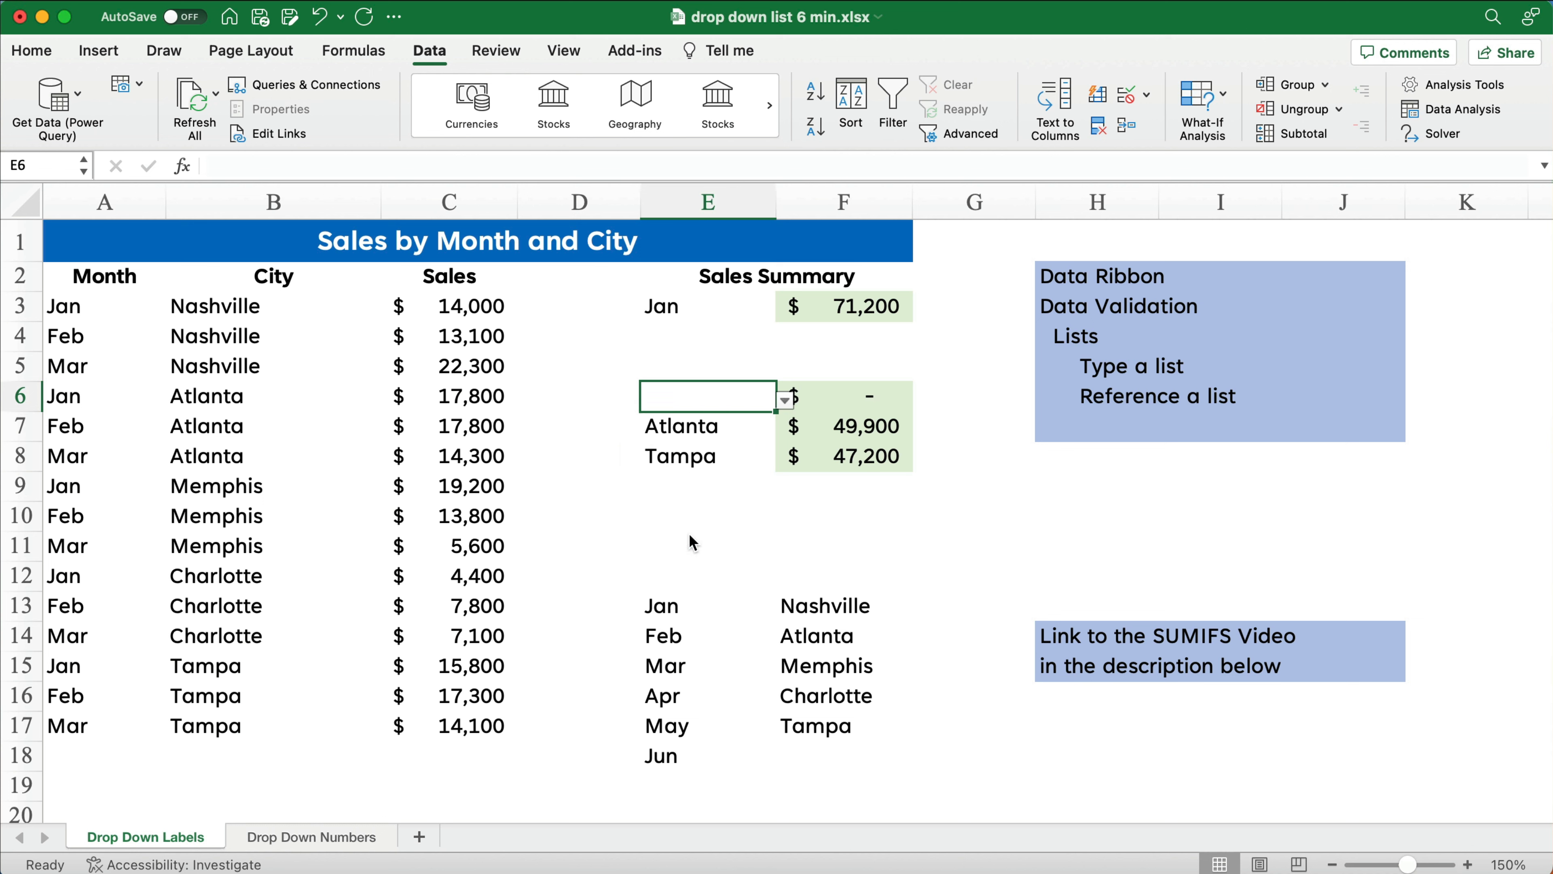
left_click(785, 399)
left_click(691, 464)
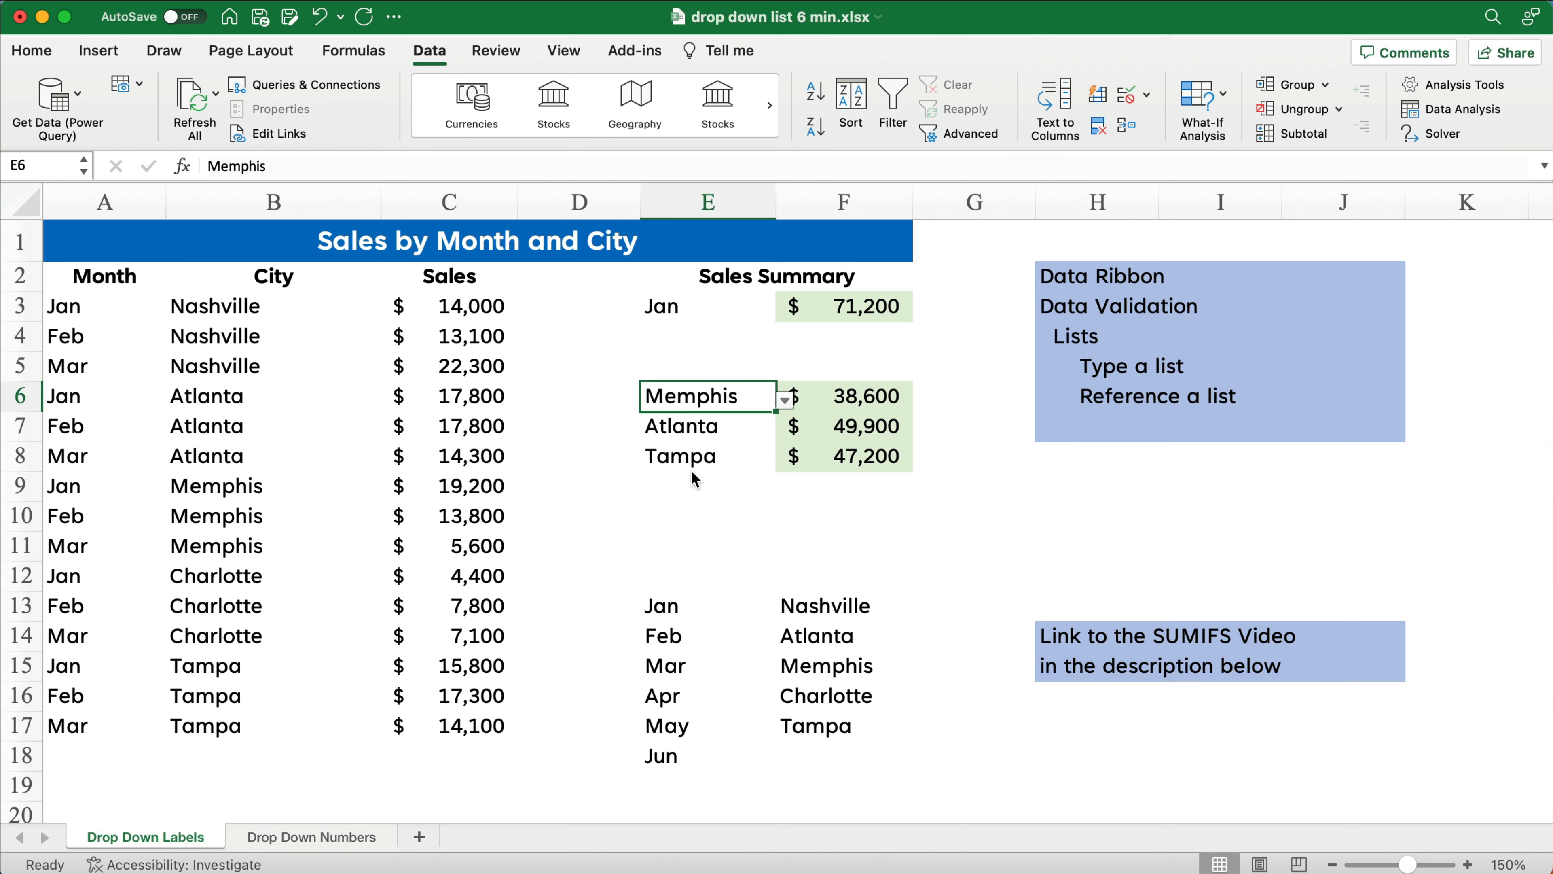
Choose Charlotte from the city drop-down in E7 and Atlanta from the one in E8.
left_click(721, 426)
left_click(785, 430)
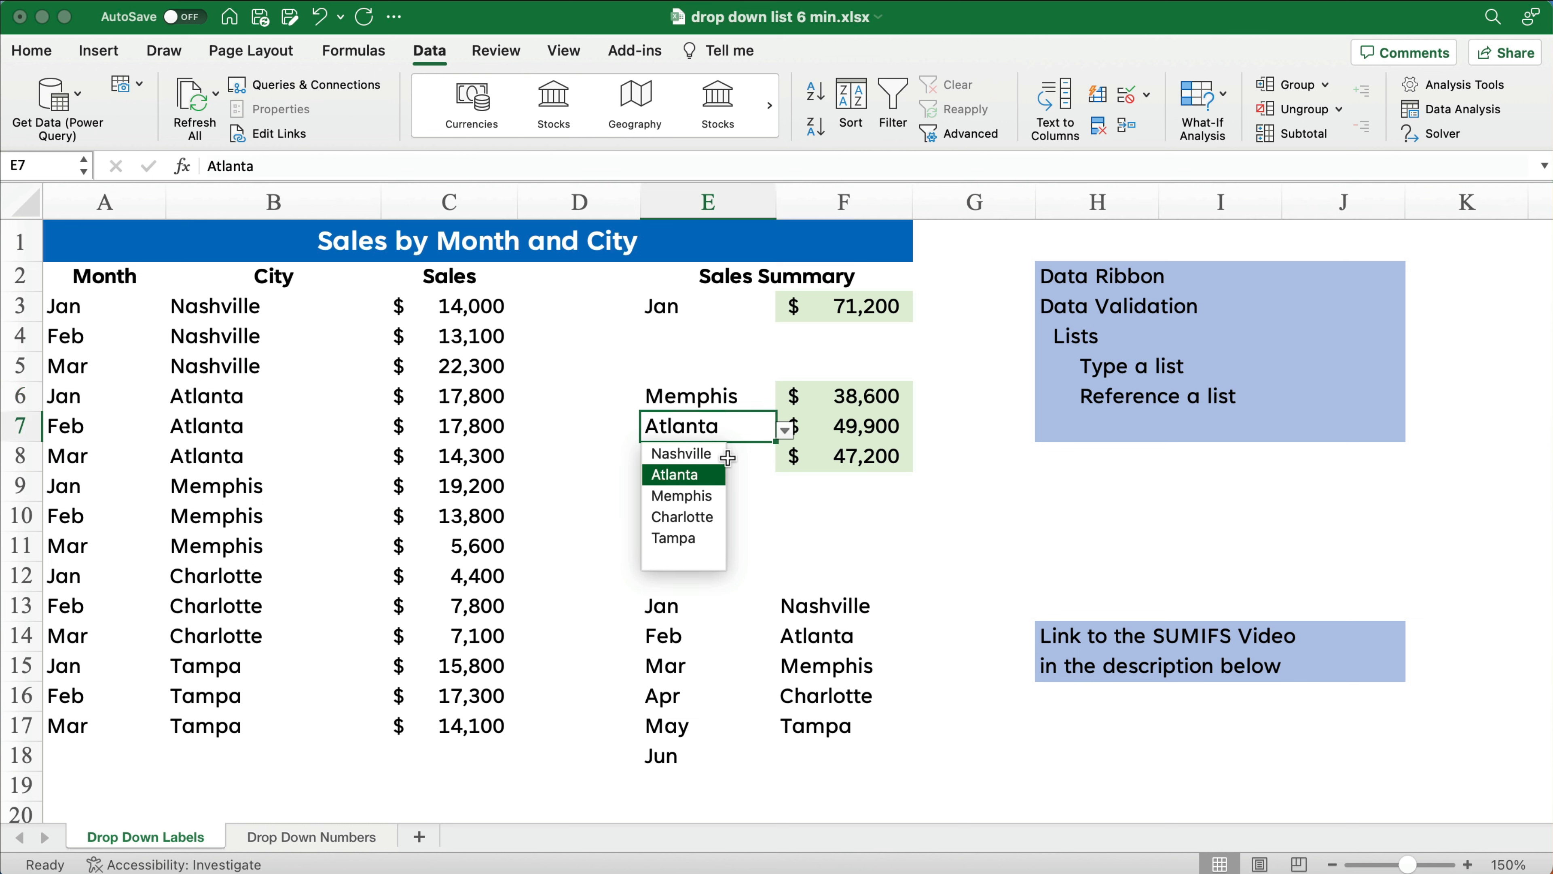
left_click(705, 519)
left_click(756, 455)
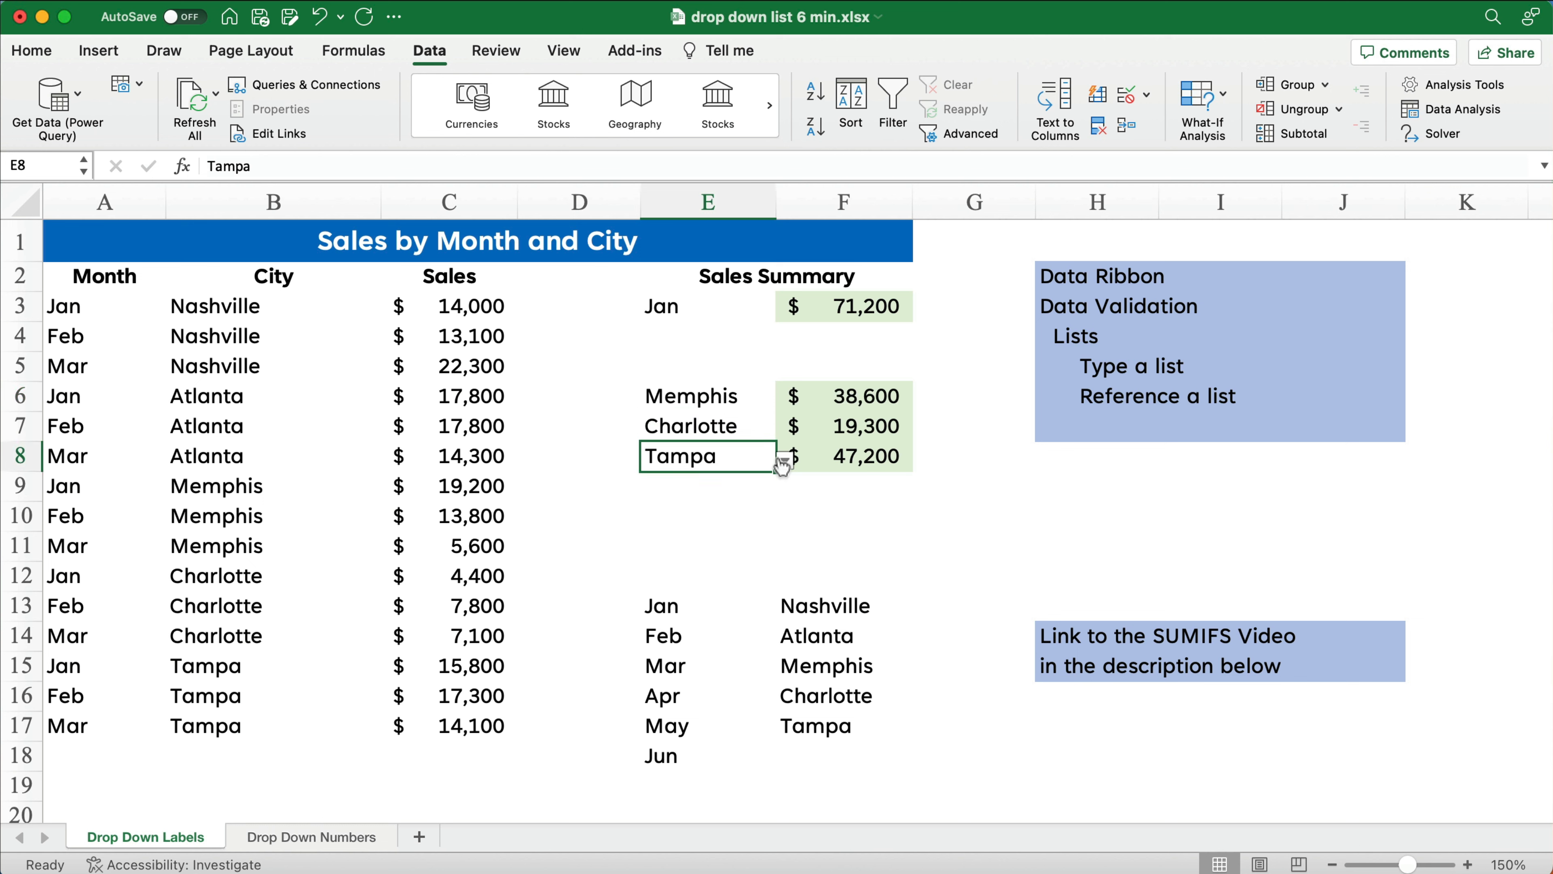
left_click(785, 460)
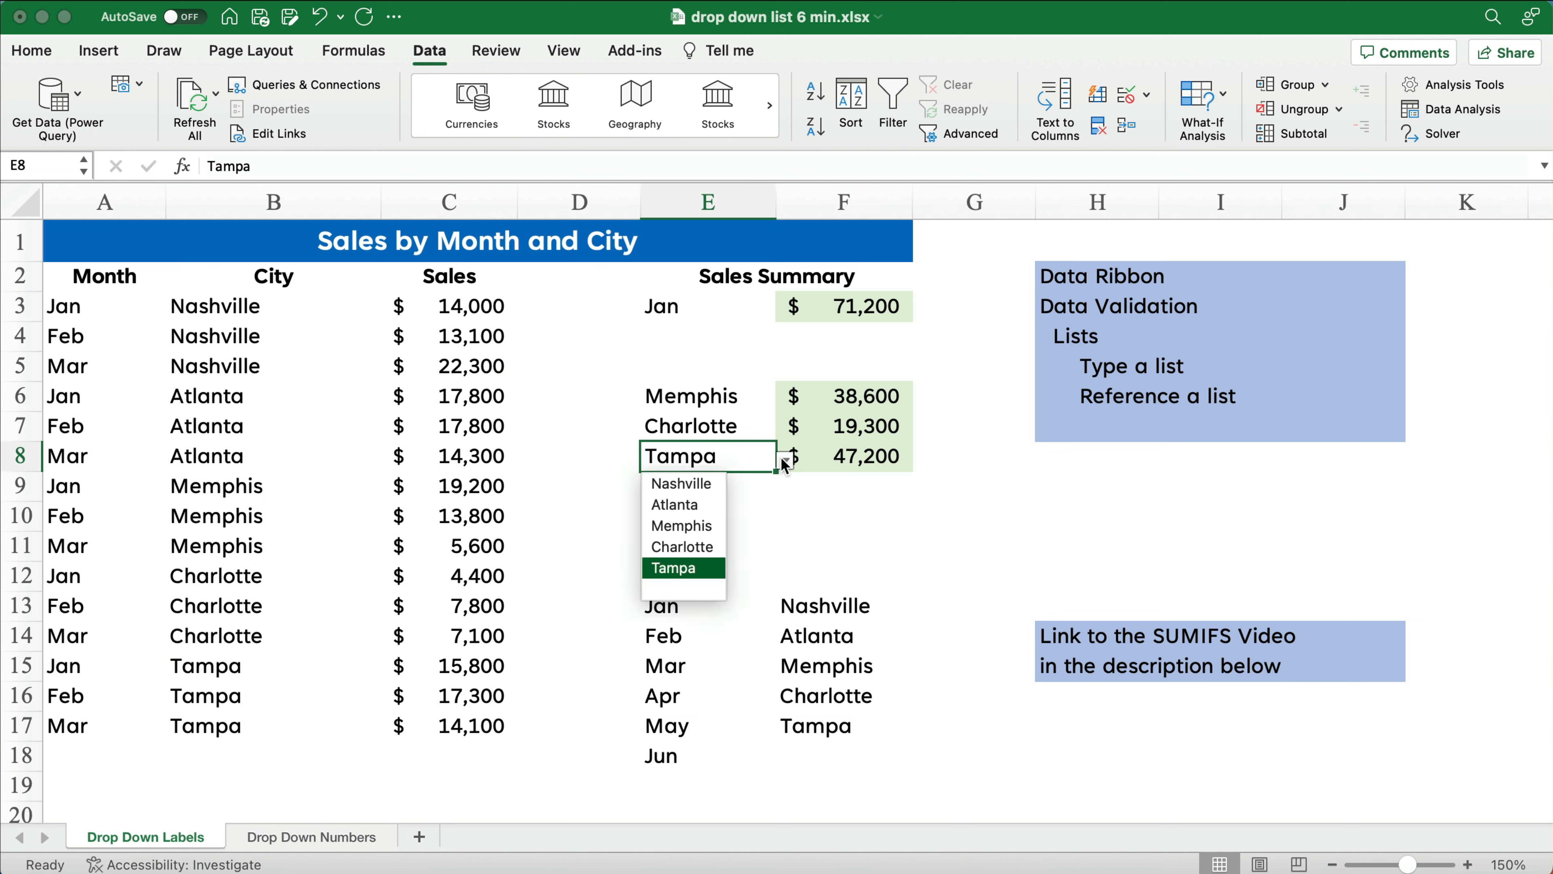
left_click(691, 508)
left_click(893, 537)
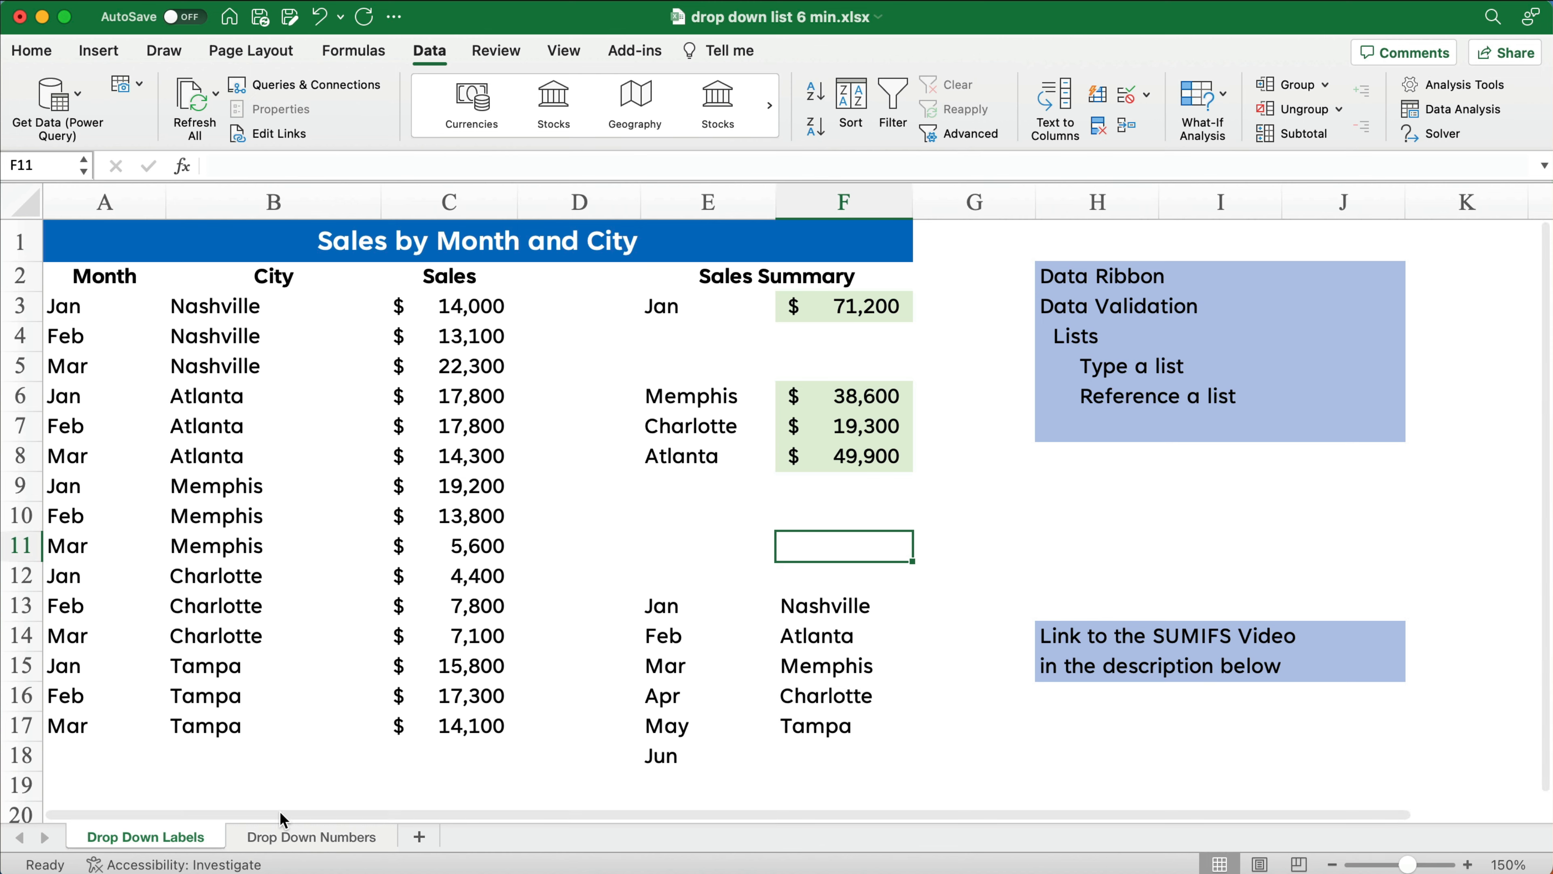
Switch to the Drop Down Numbers sheet and examine the loan inputs in C2:C4 and the Car Payment formula in C6.
left_click(300, 838)
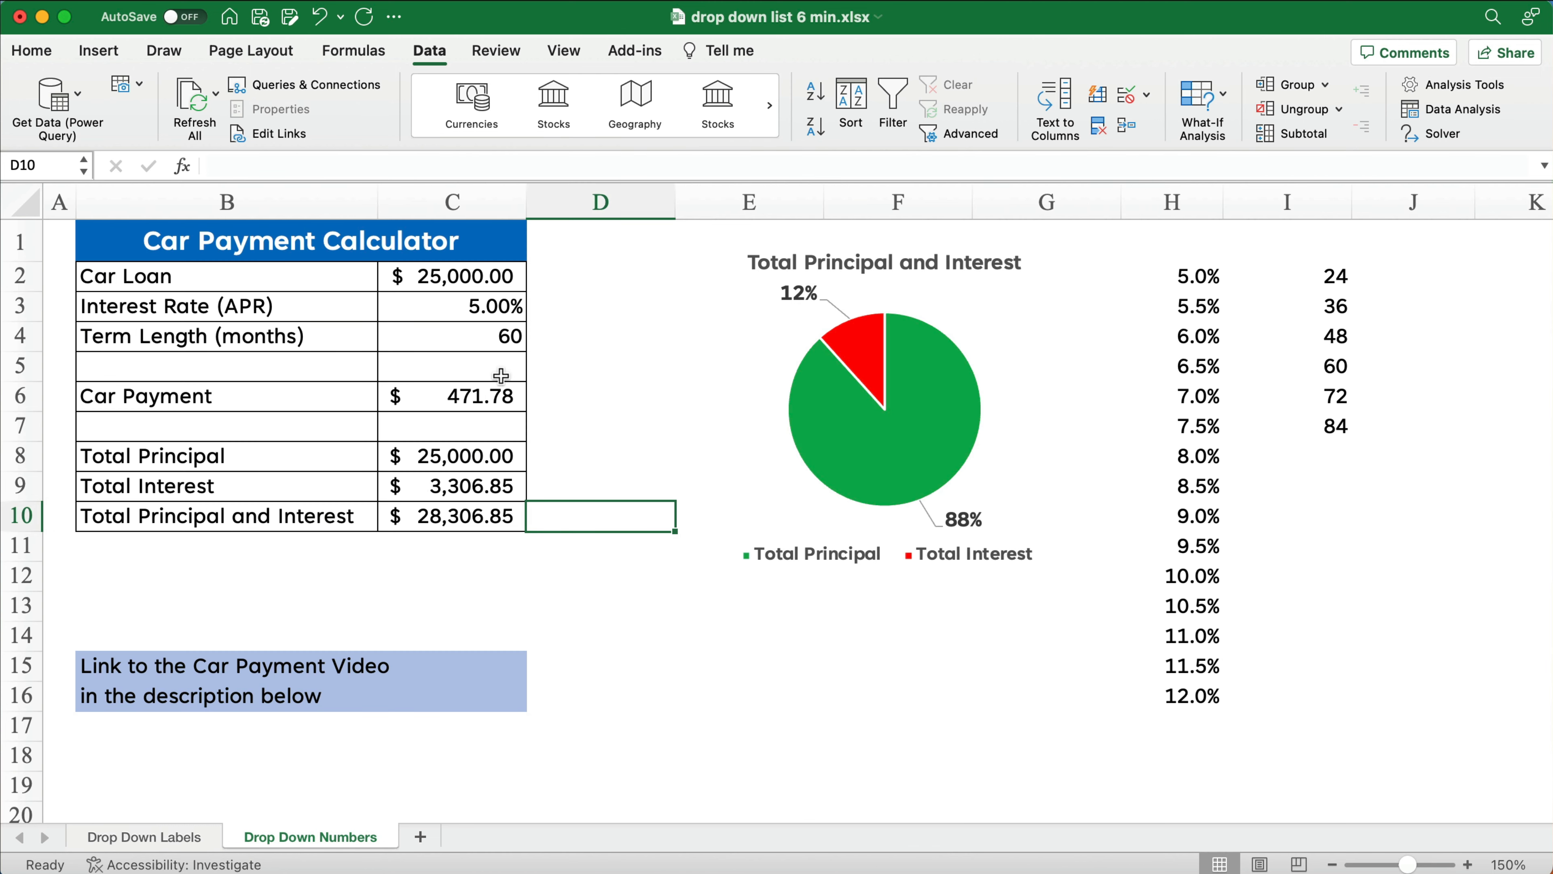
left_click(432, 279)
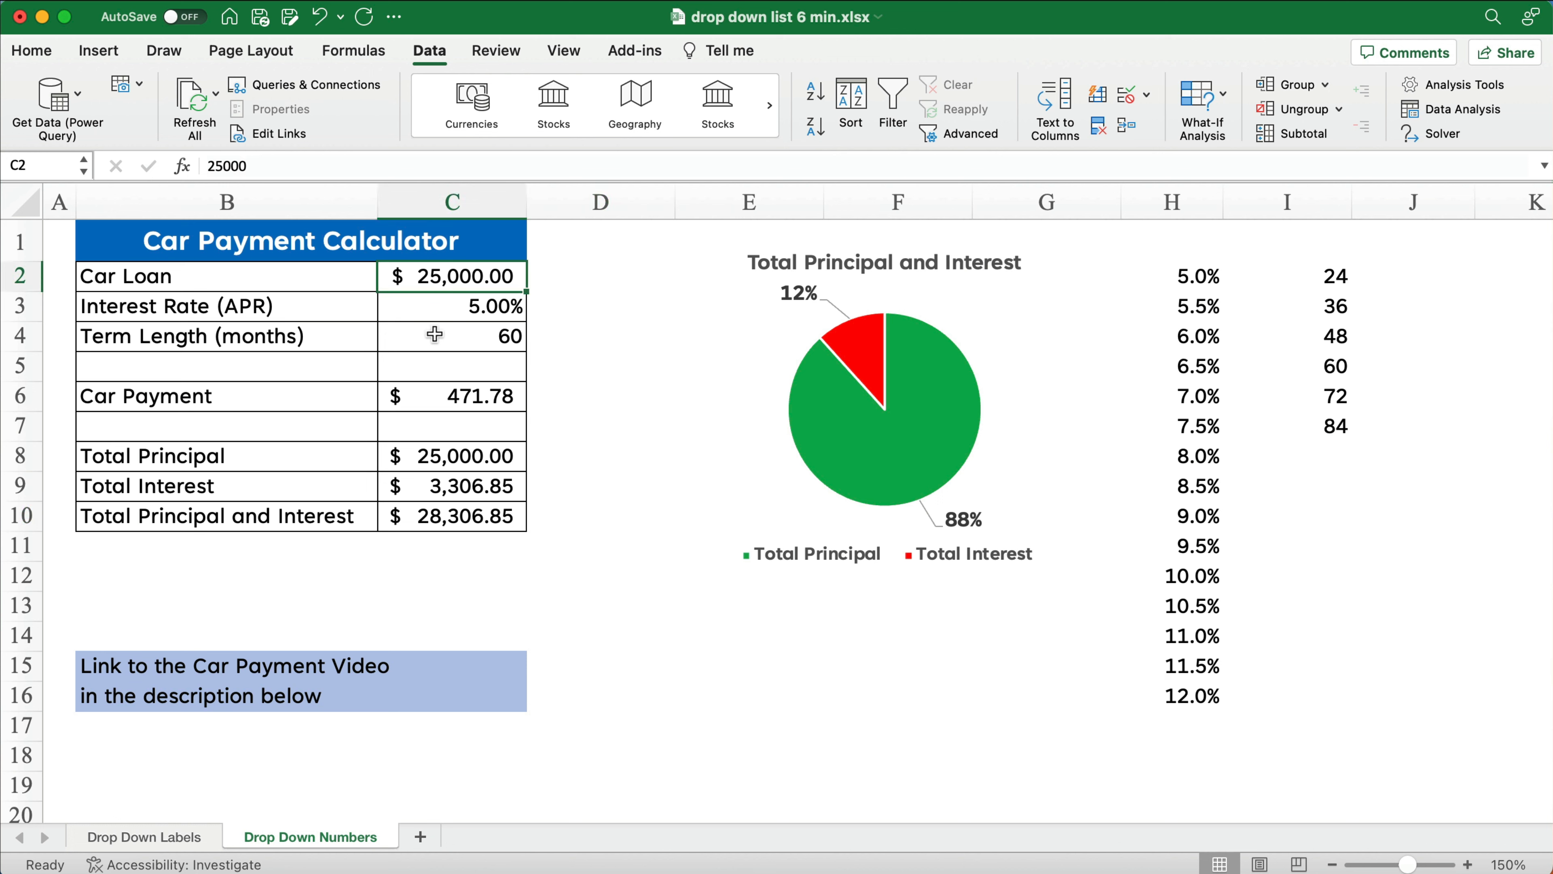
left_click(452, 308)
left_click(456, 343)
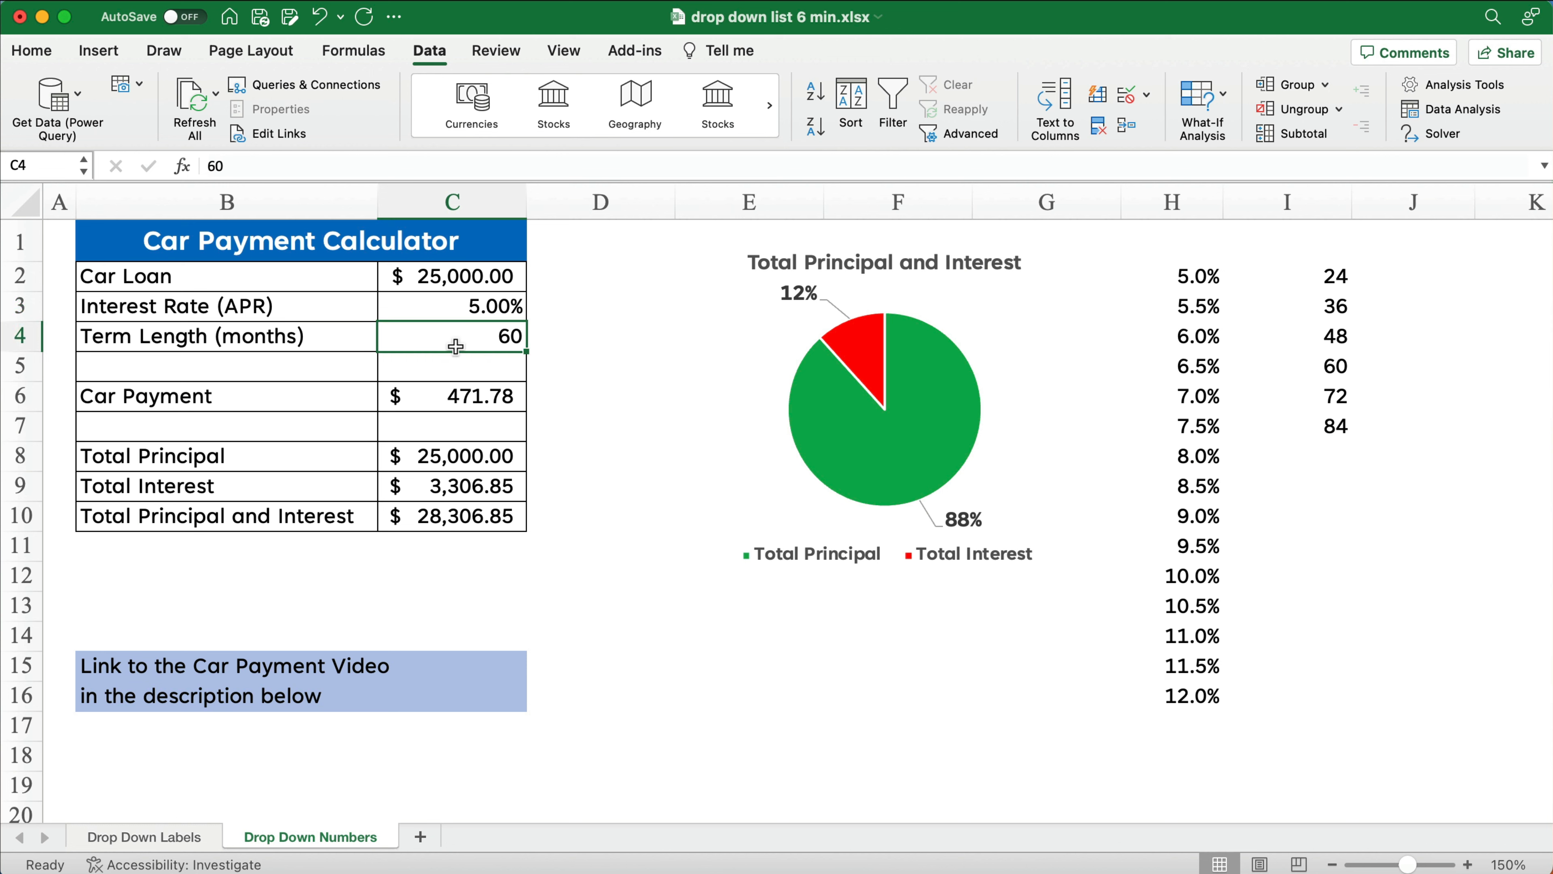
left_click(459, 401)
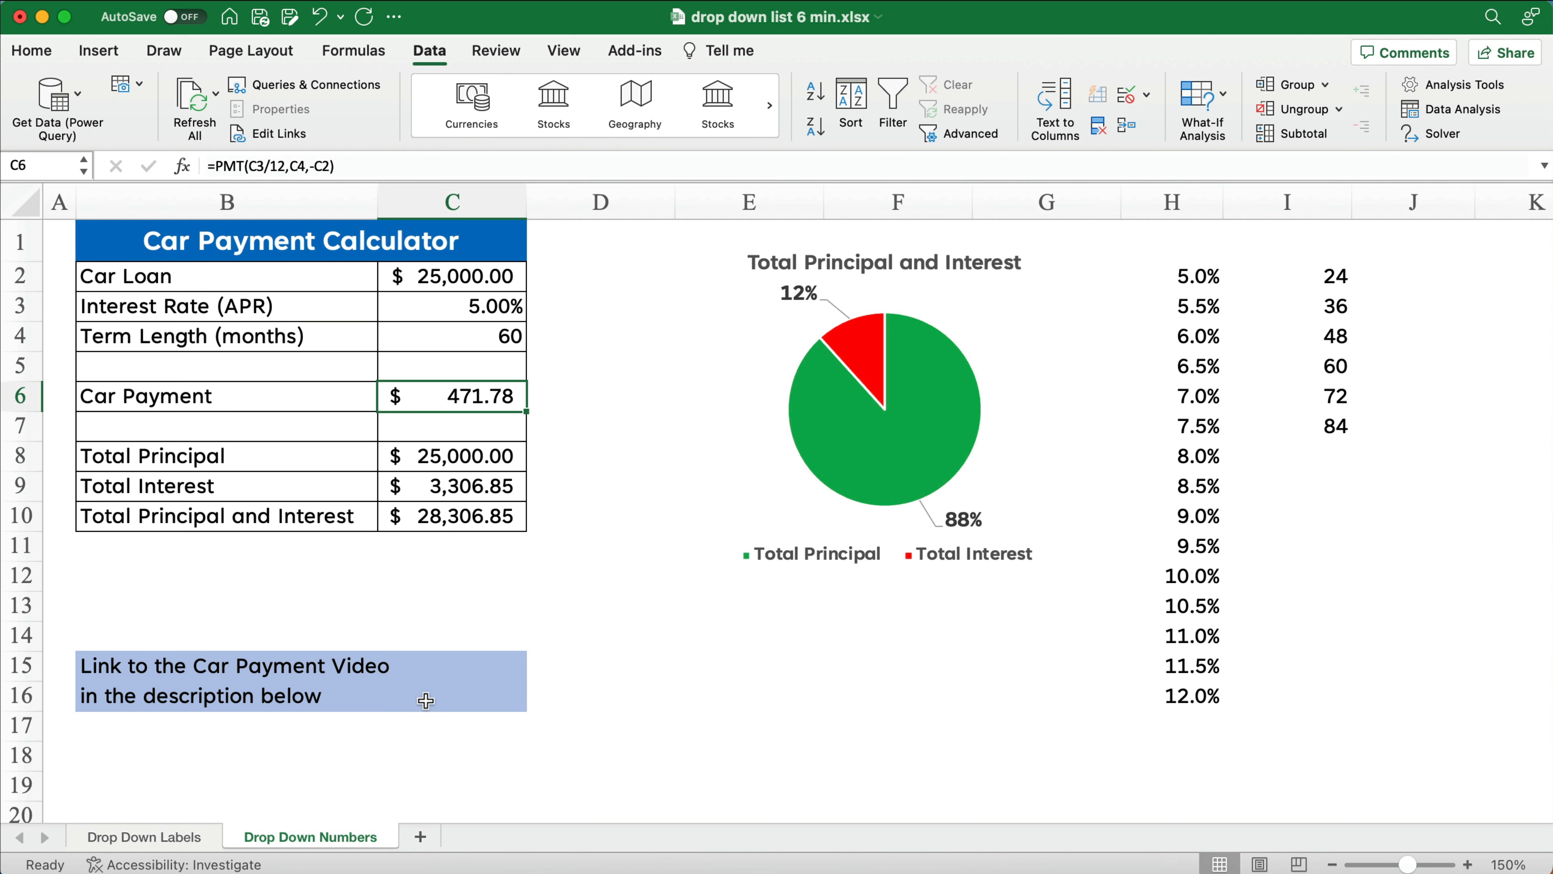
Enter a mistaken interest rate of 80% in cell C3 of the Car Payment Calculator.
left_click(466, 310)
mouse_move(464, 324)
left_mouse_down()
mouse_move(492, 336)
mouse_move(457, 306)
left_mouse_up()
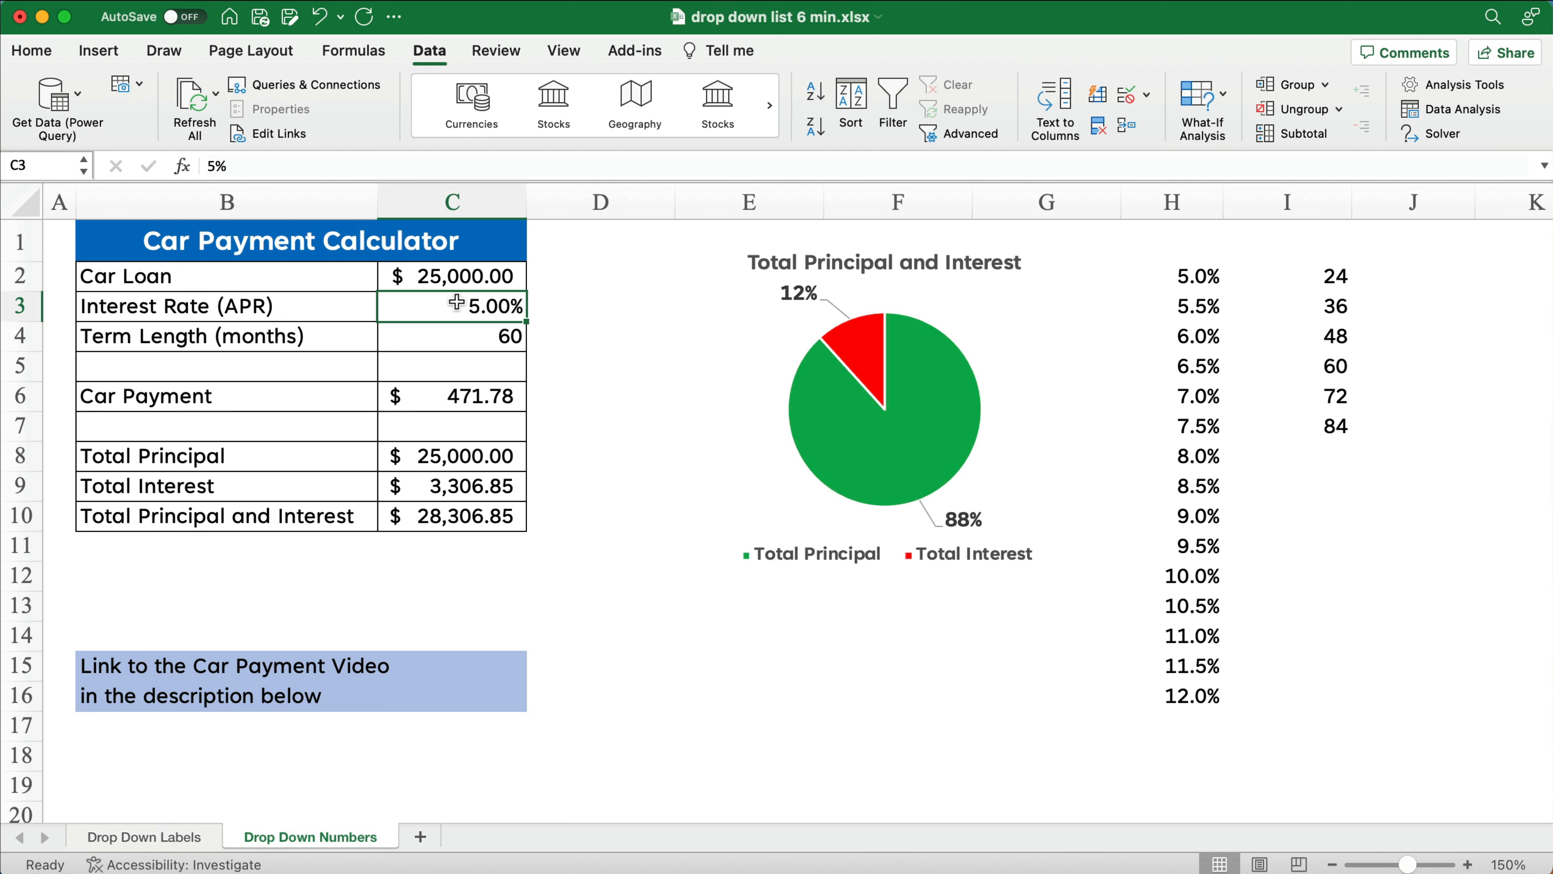
type("80")
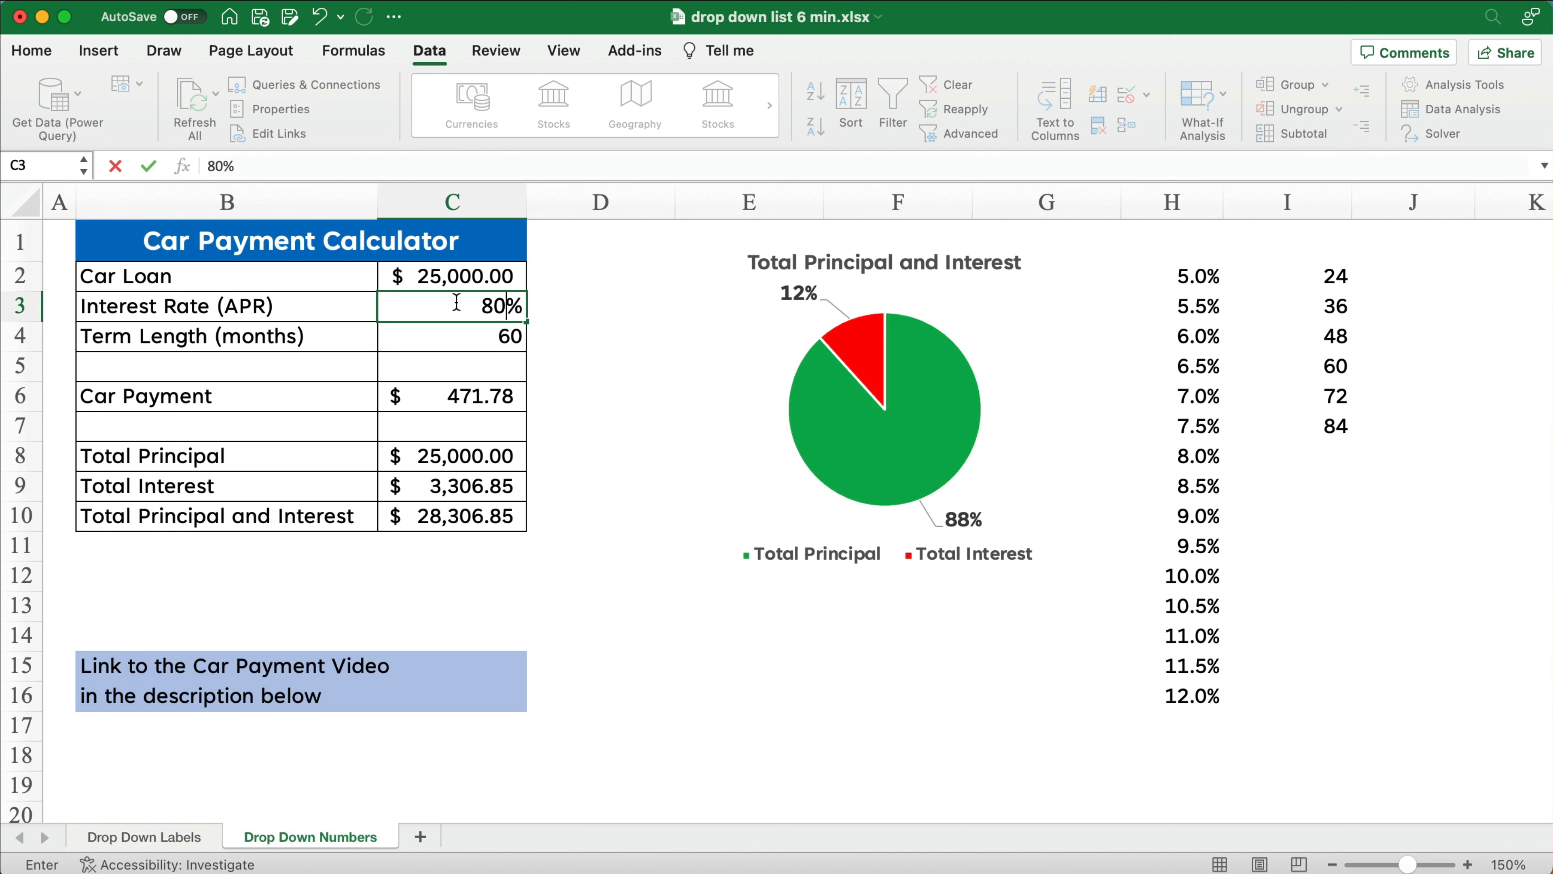
key("Return")
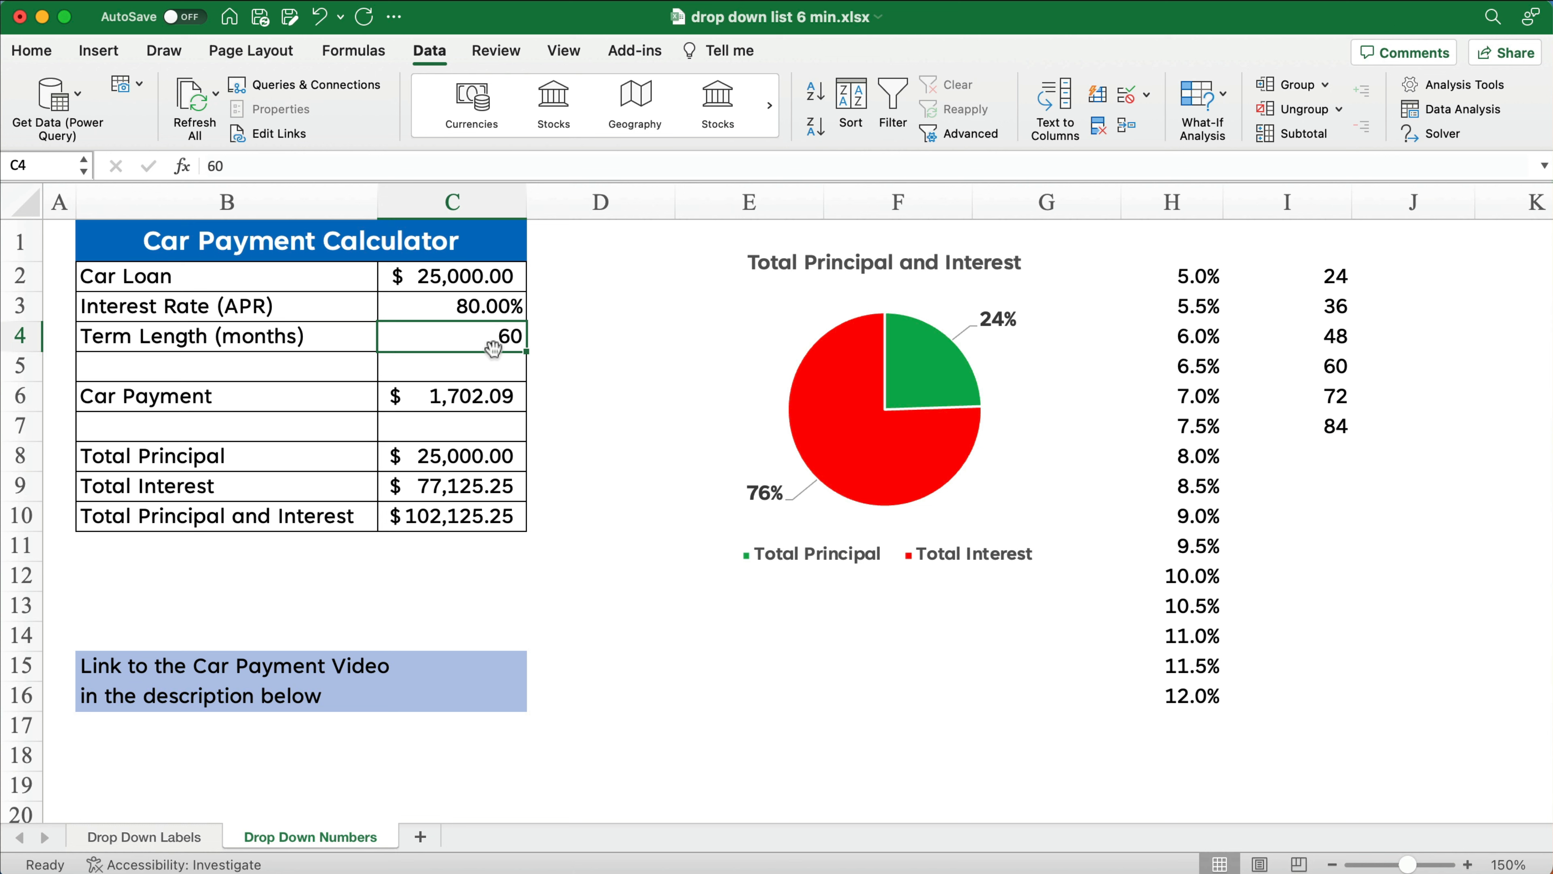
Try an interest rate of 8% in C3, and return the rate to 5%.
left_click(483, 306)
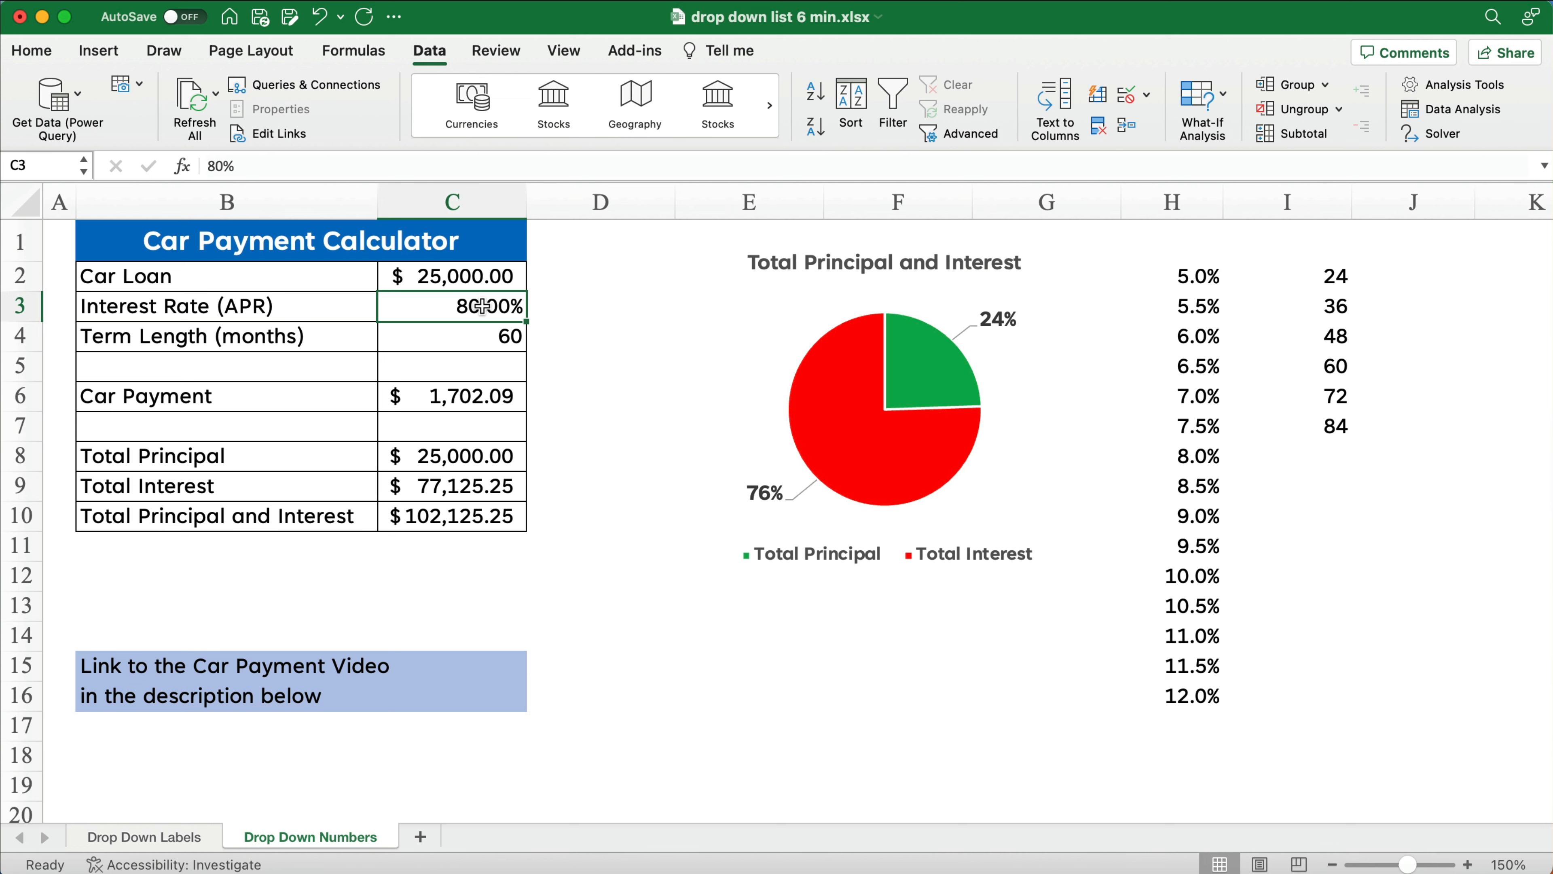
type("8")
key("Return")
left_click(456, 297)
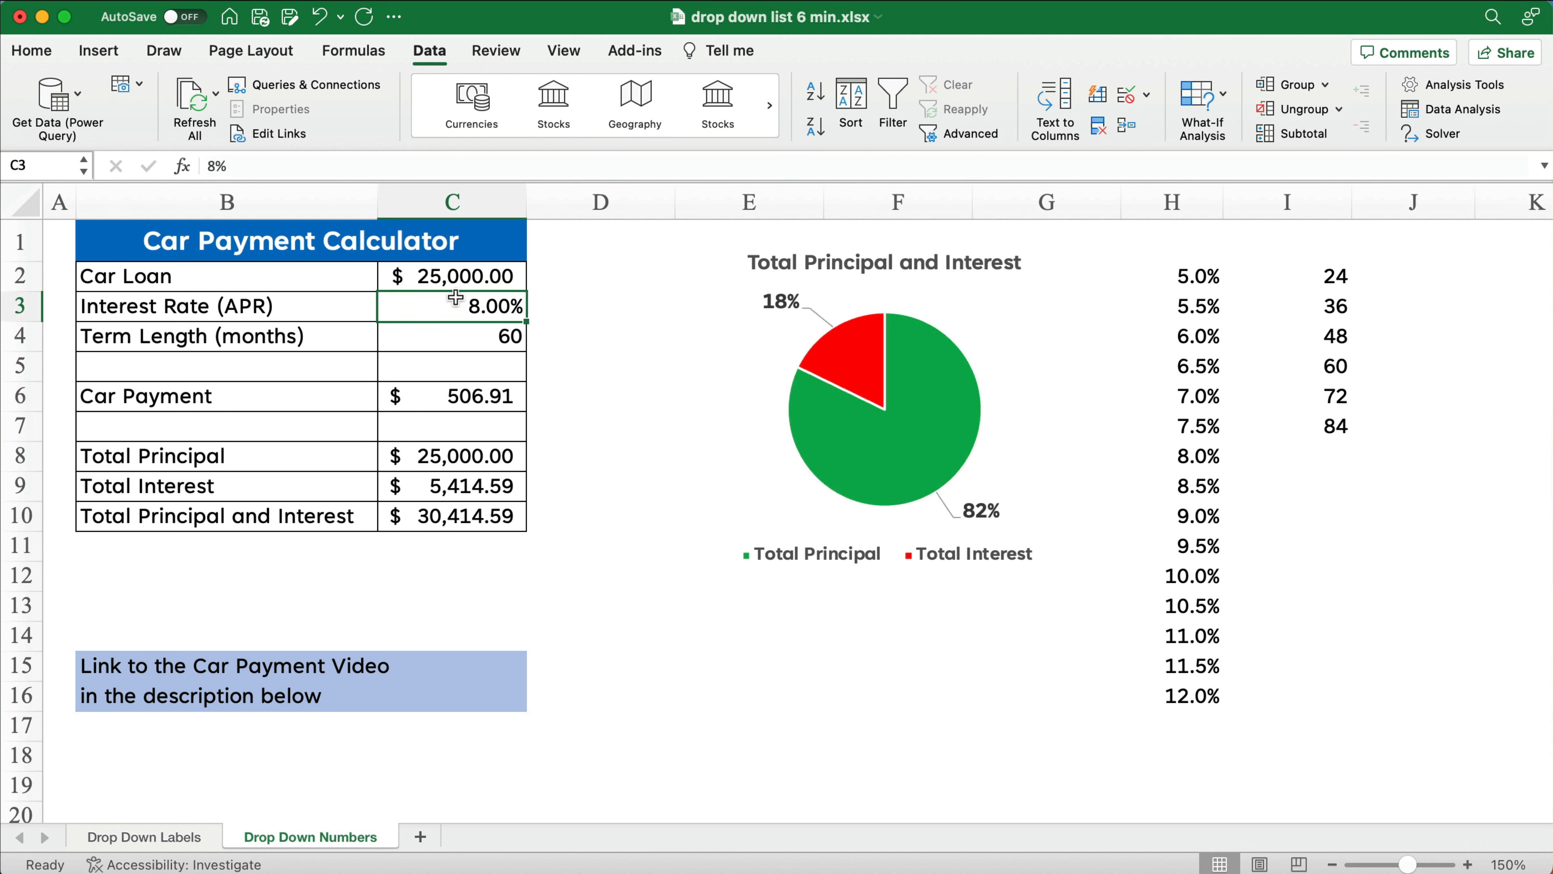
type("5")
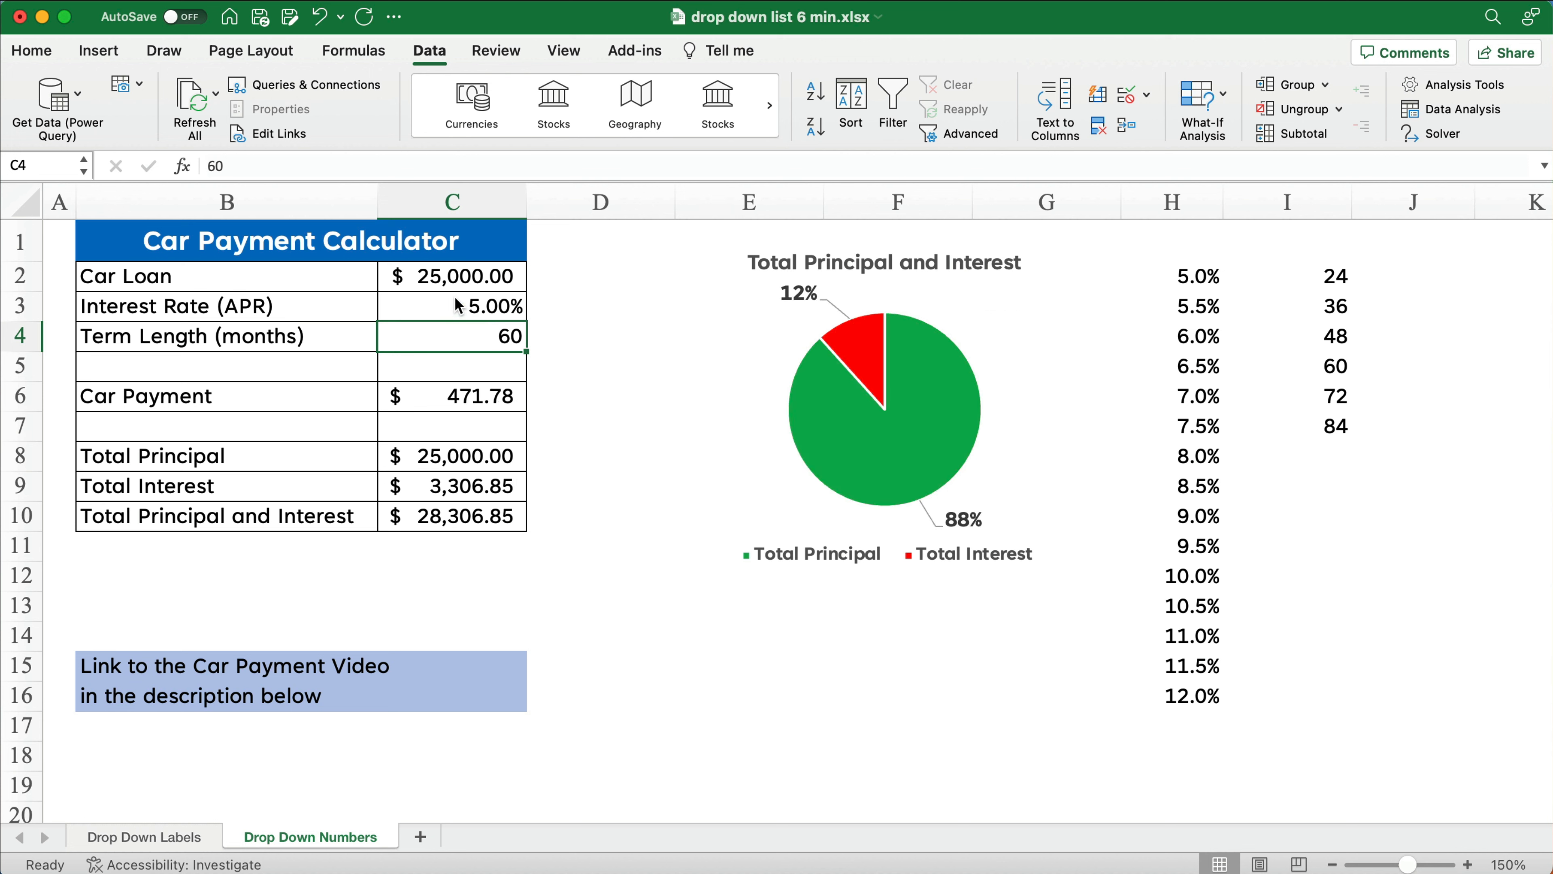
Apply data validation to the interest rate cell C3 that allows a list with the source =$H$2:$H$16.
left_click(455, 296)
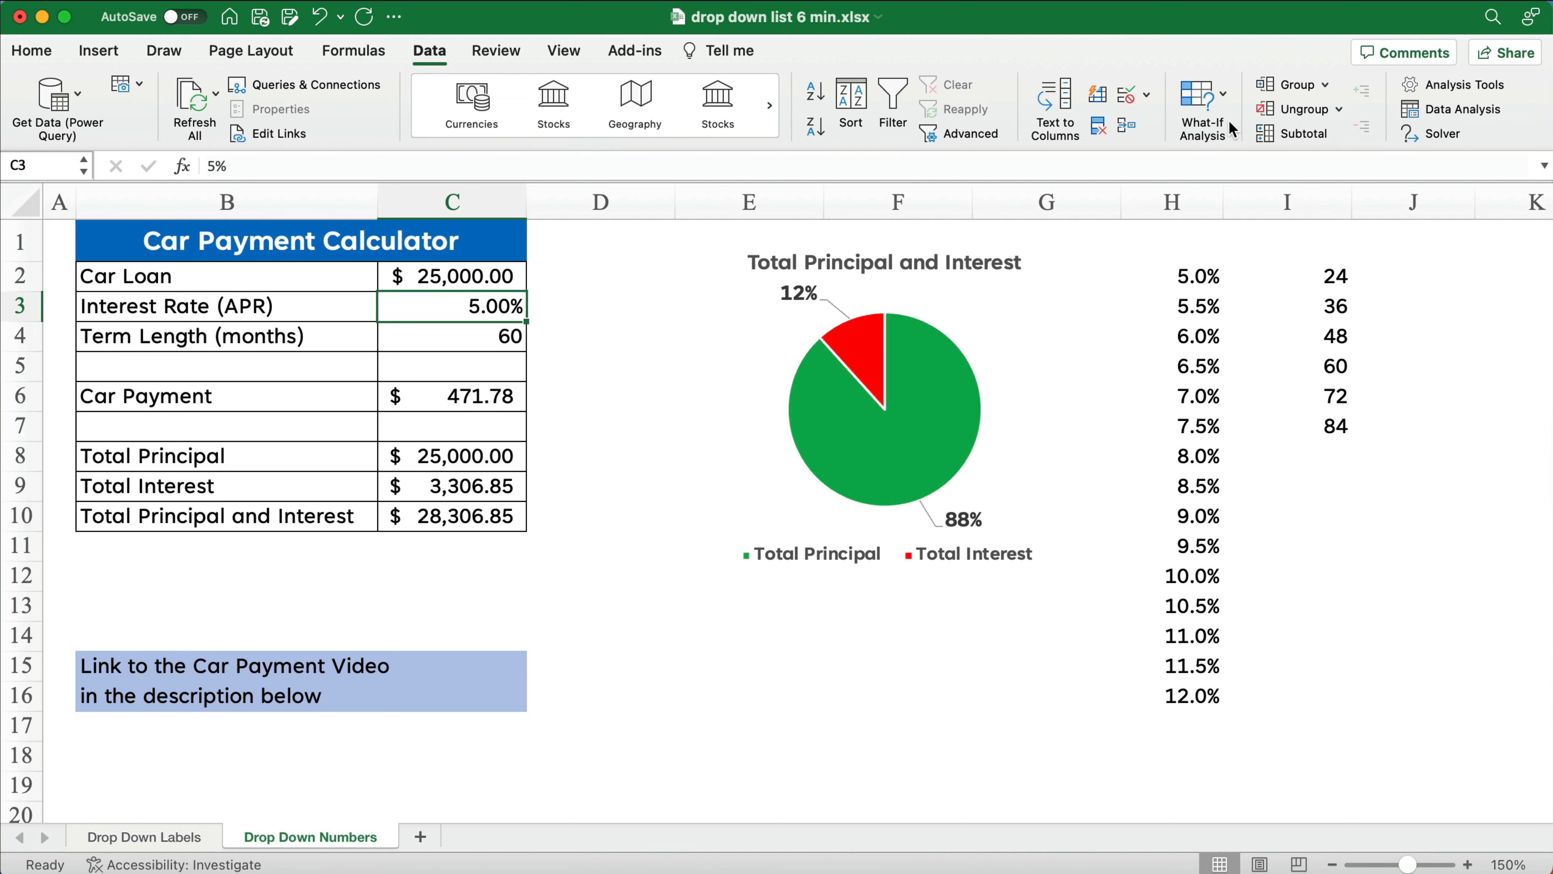
left_click(1147, 98)
left_click(1165, 125)
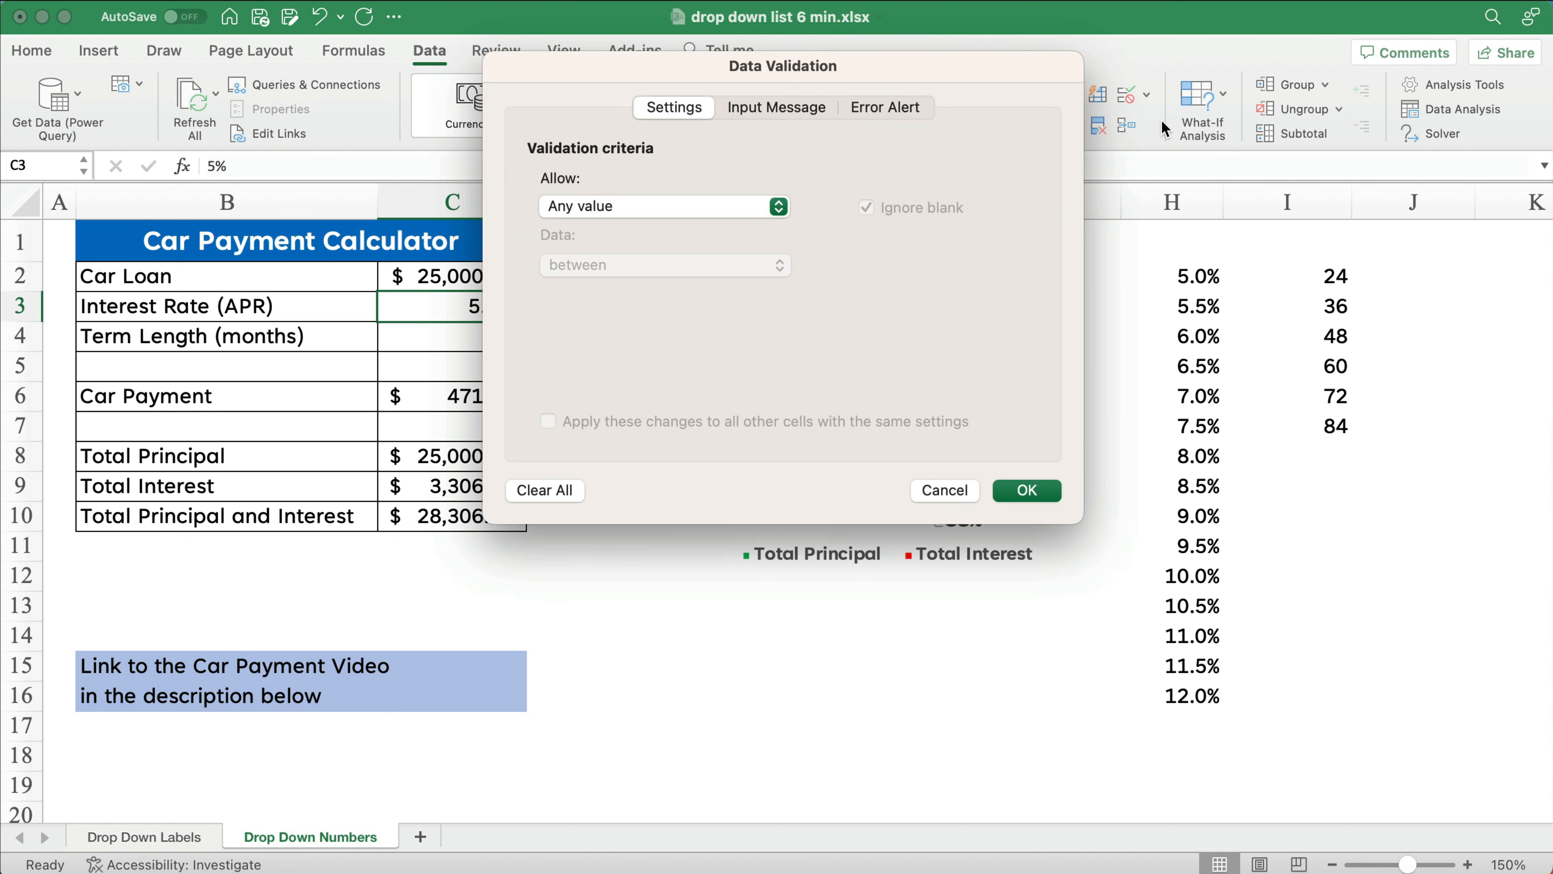
left_click(604, 205)
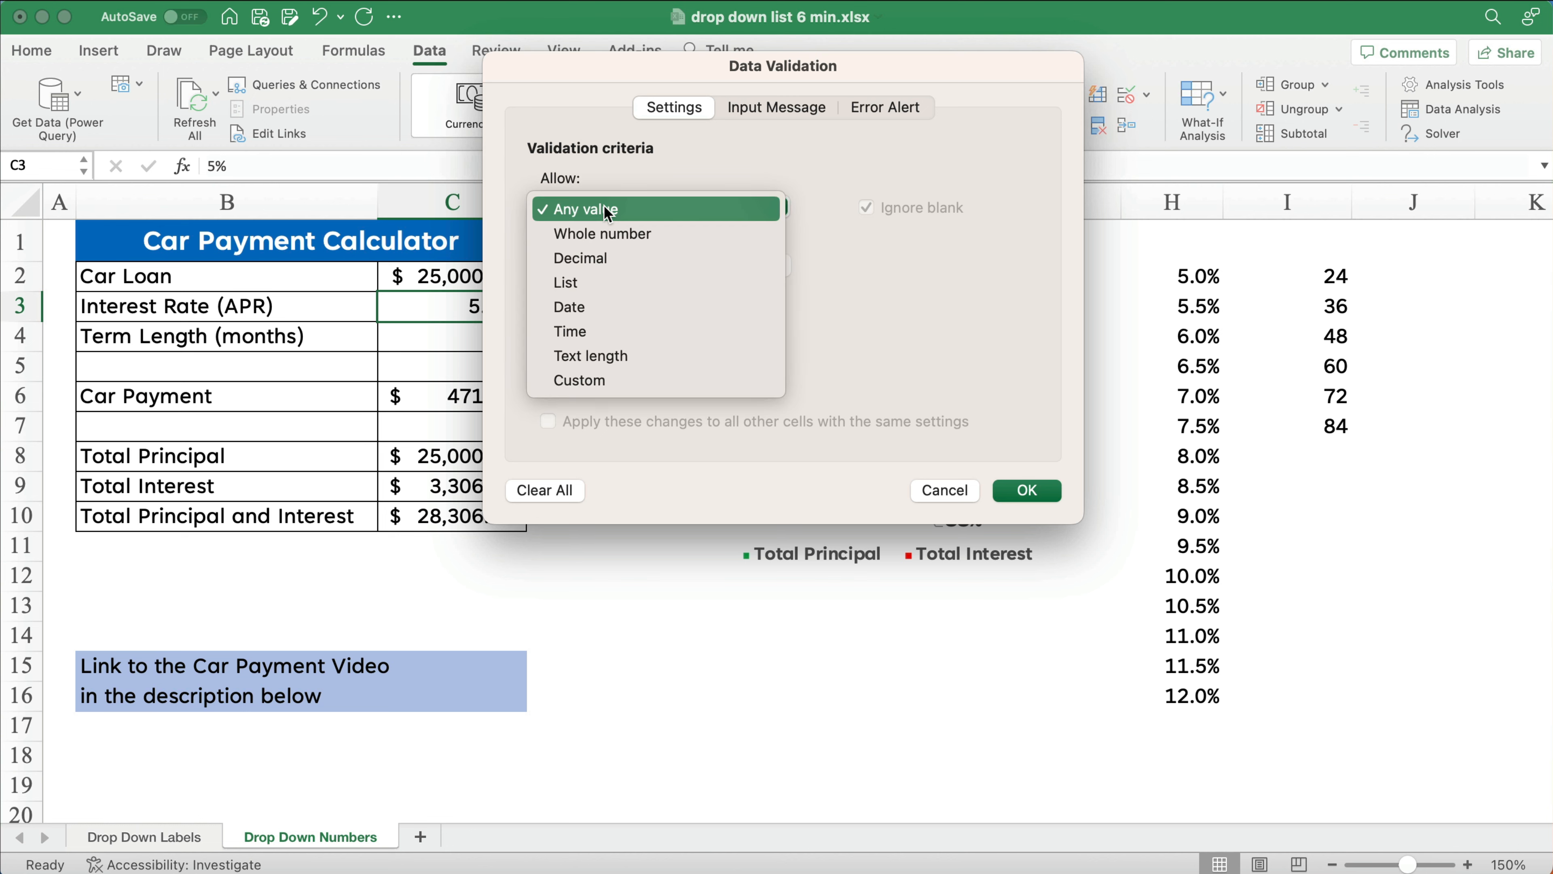
left_click(599, 282)
left_click(598, 325)
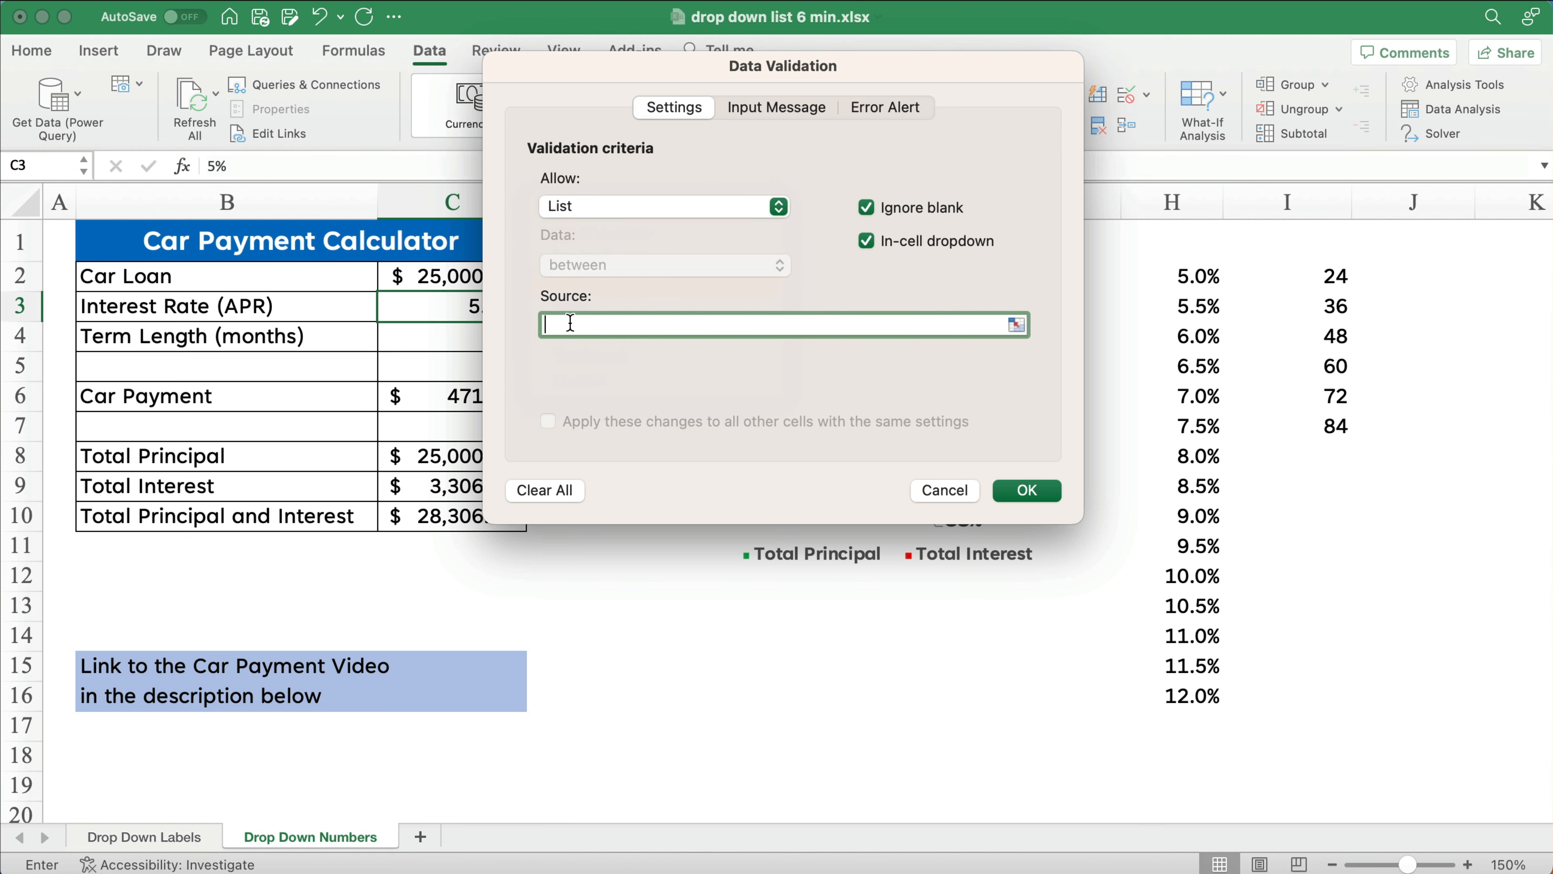
left_click(1184, 282)
left_click_drag(1184, 282, 1172, 692)
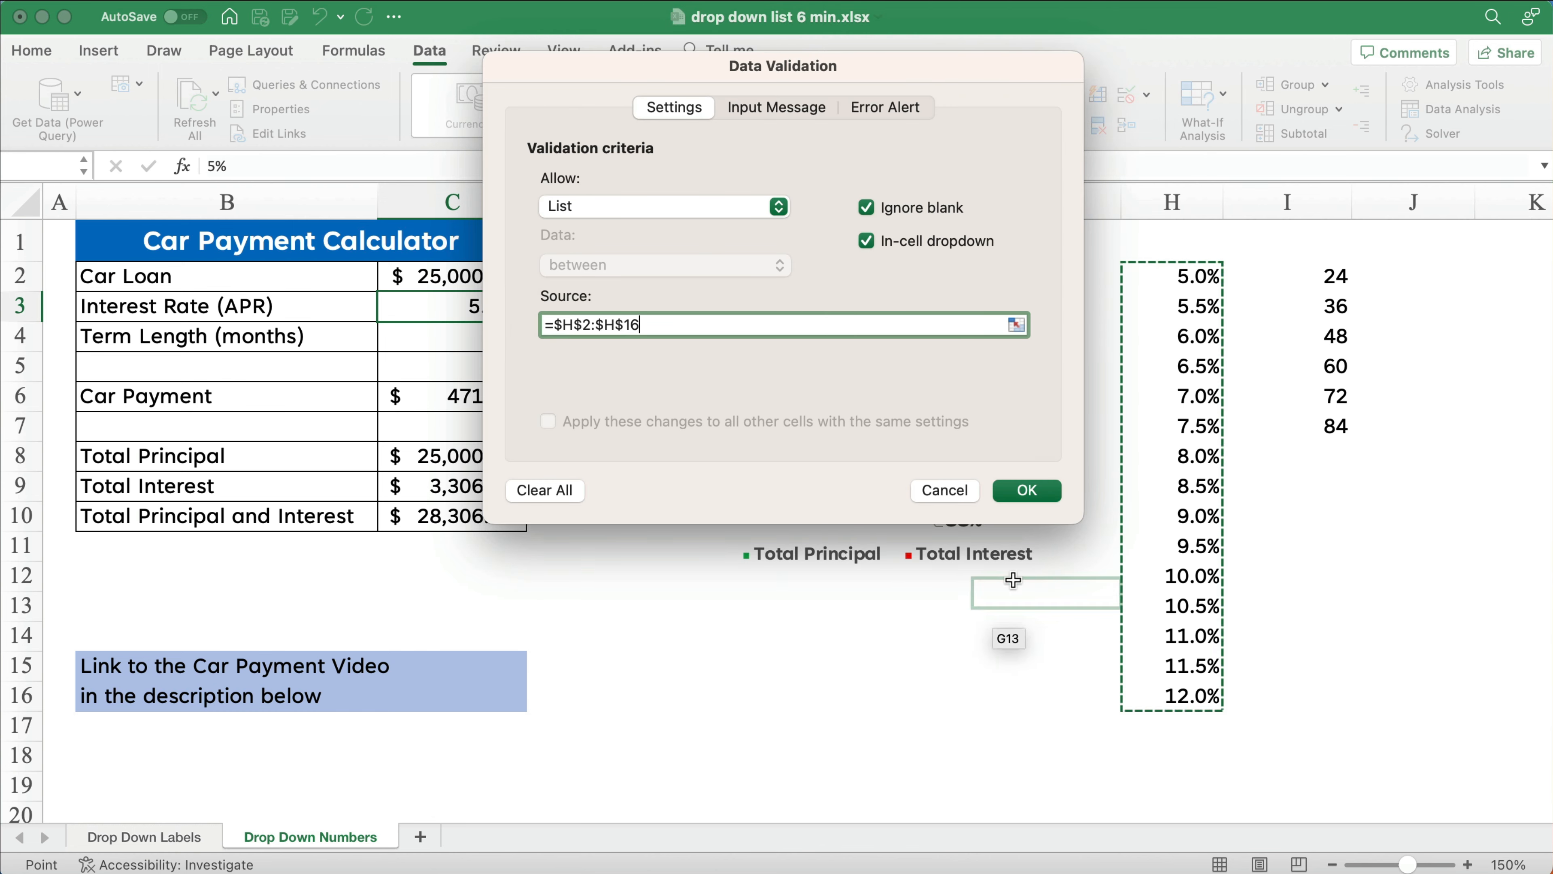
left_click(1032, 490)
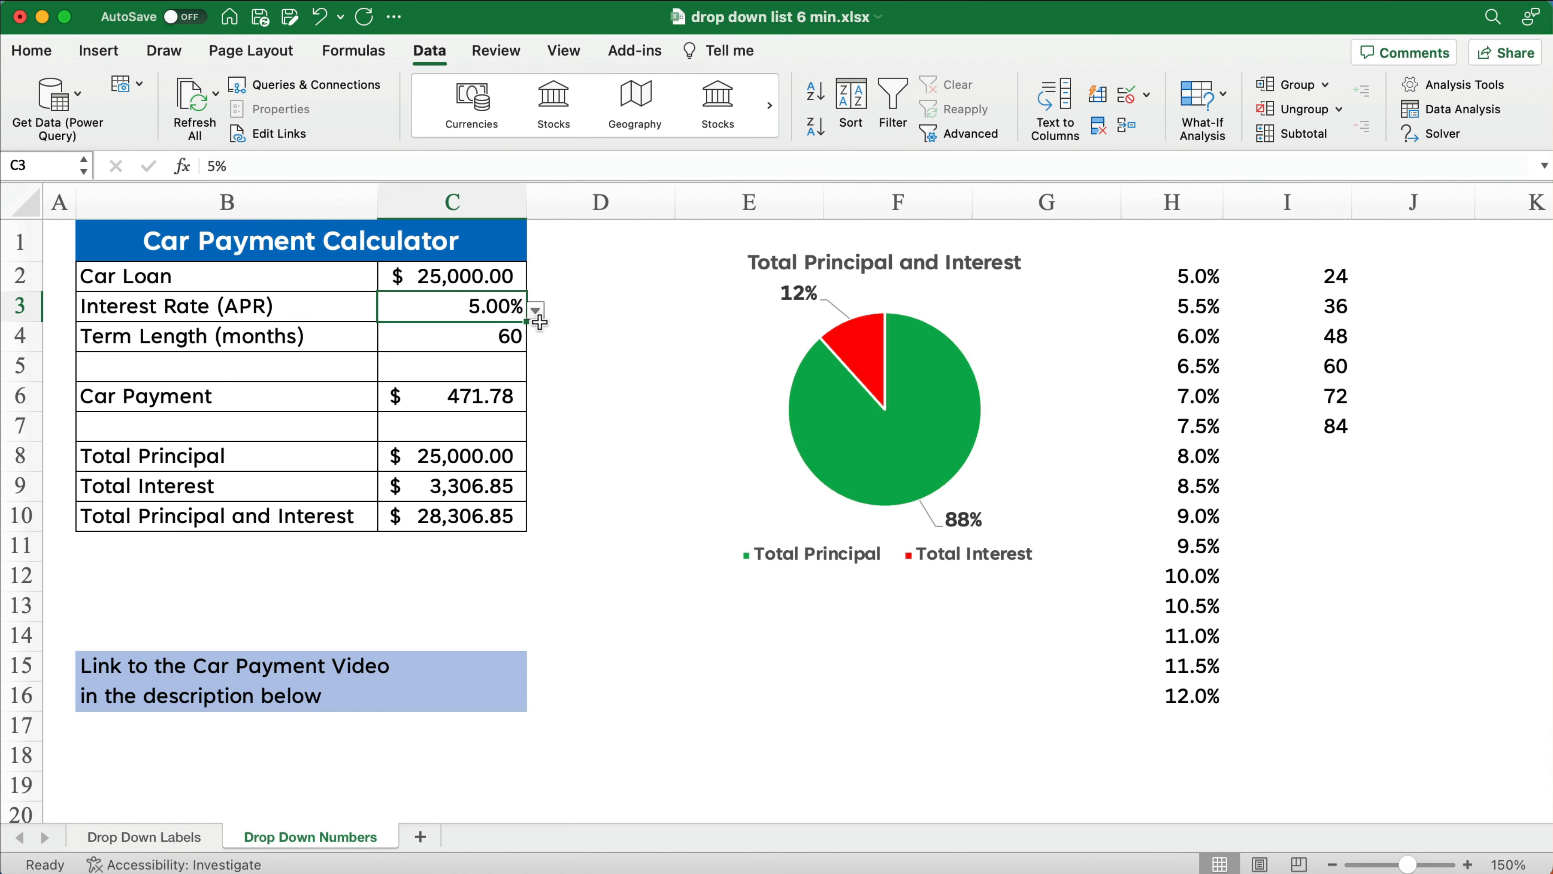
Test the interest rate drop-down in C3 by choosing 12.0%, and set the rate to 6.0%.
left_click(536, 310)
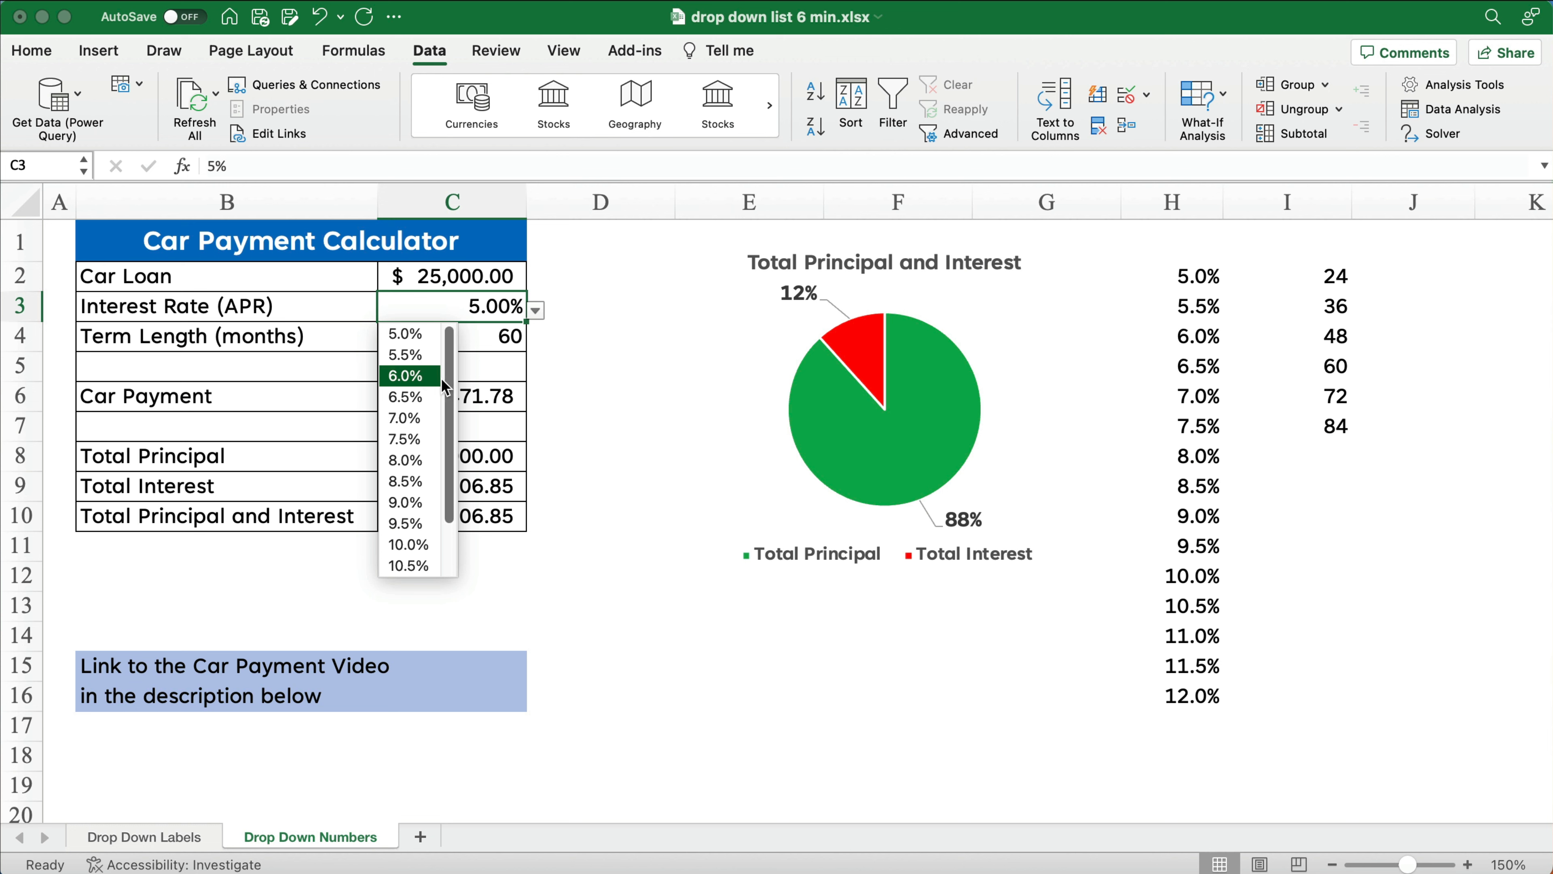
scroll(448, 516, "down", 2)
left_click(418, 567)
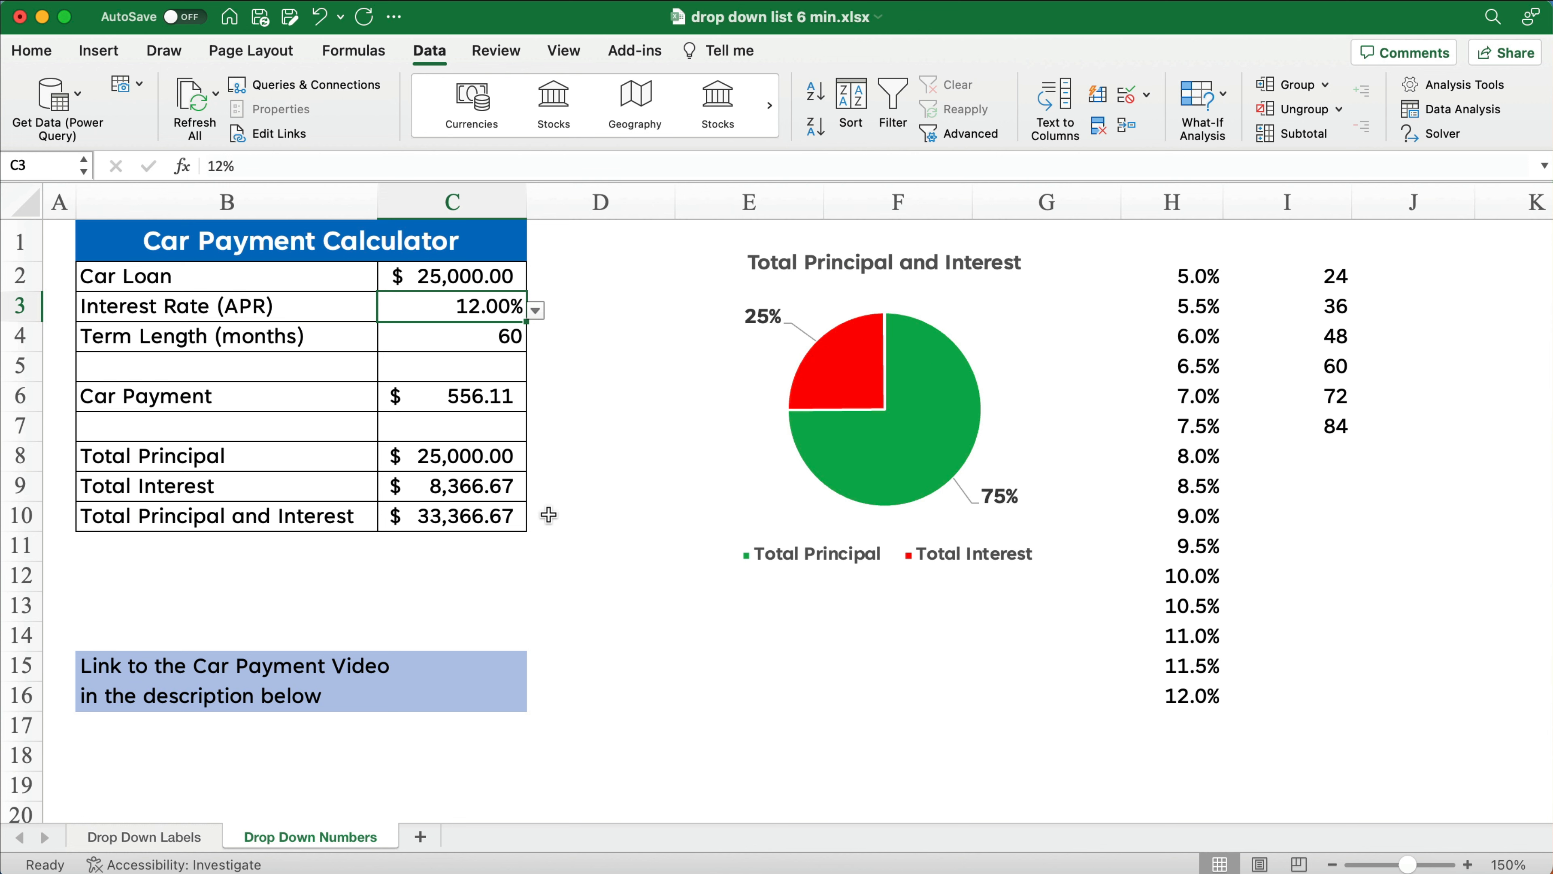
left_click(535, 310)
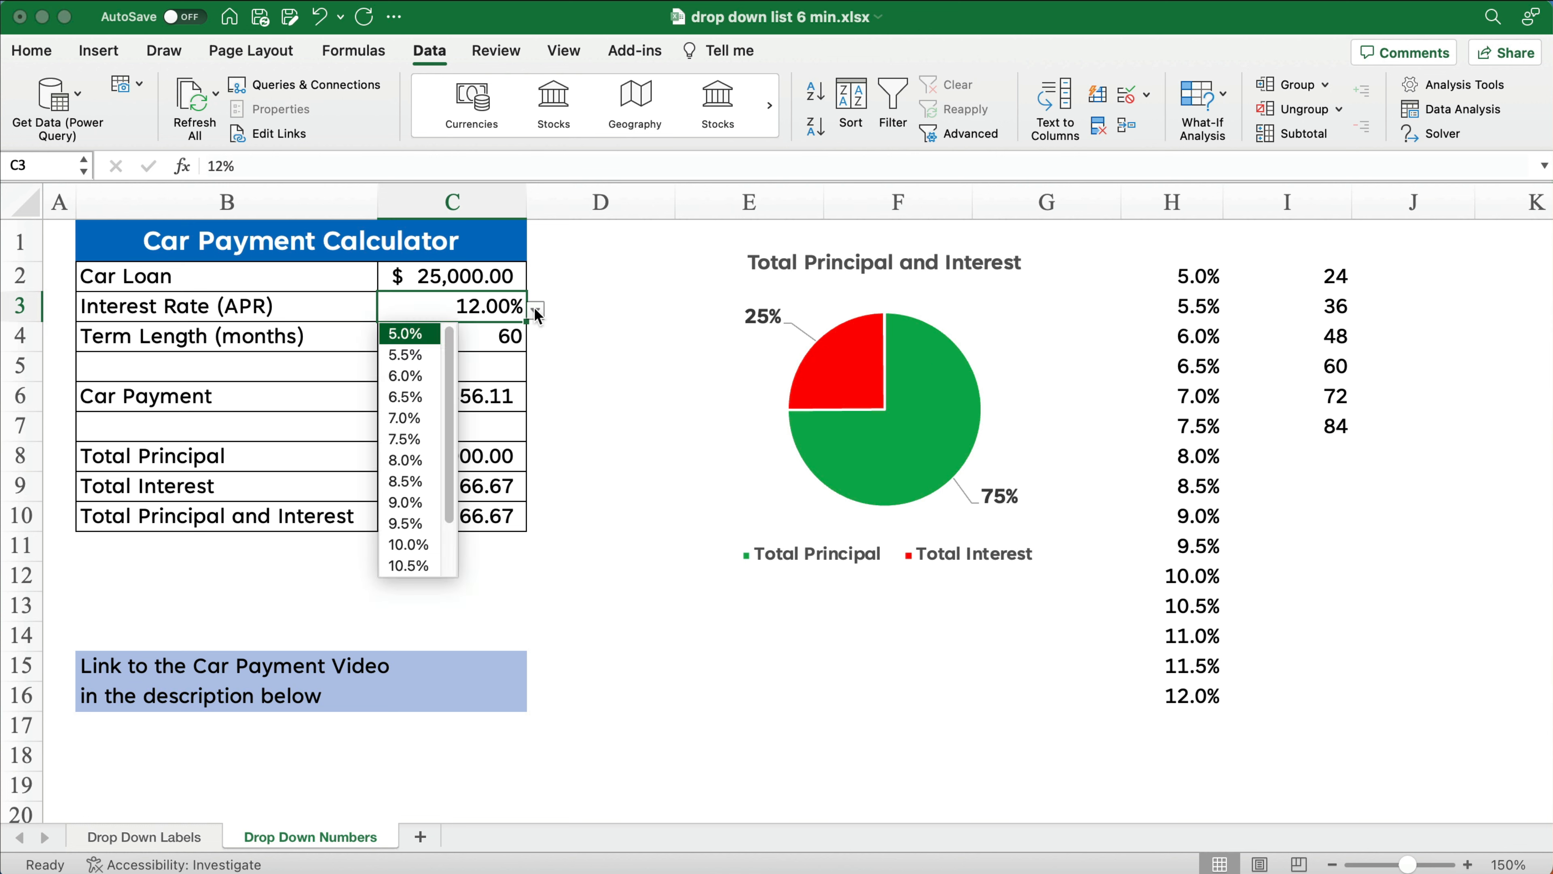
left_click(416, 376)
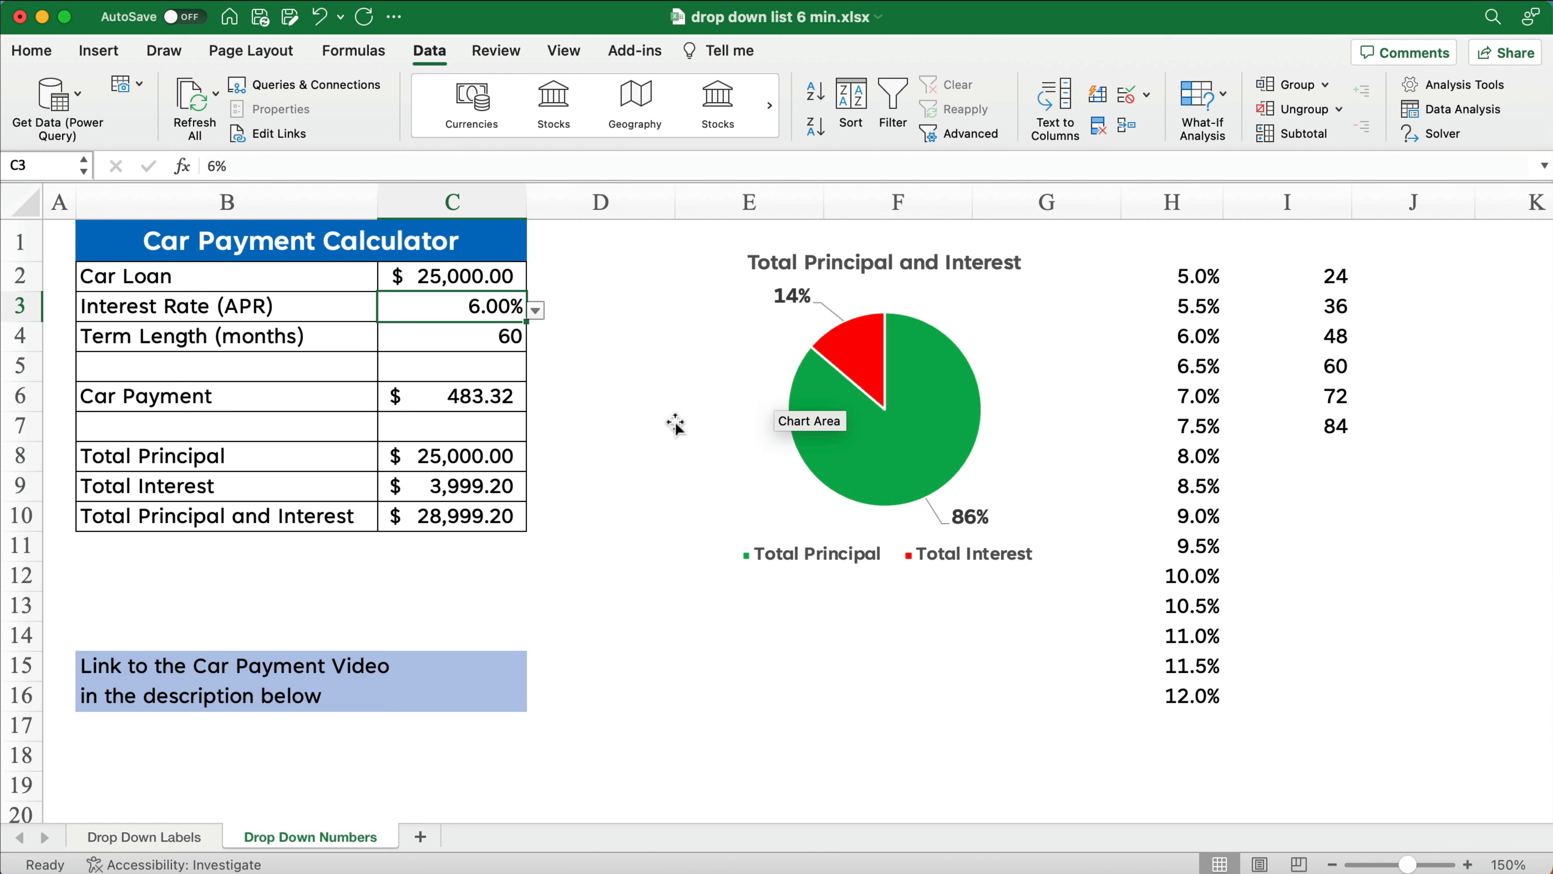
Apply data validation to the term length cell C4 that allows a list with the source =$I$2:$I$7.
left_click(484, 336)
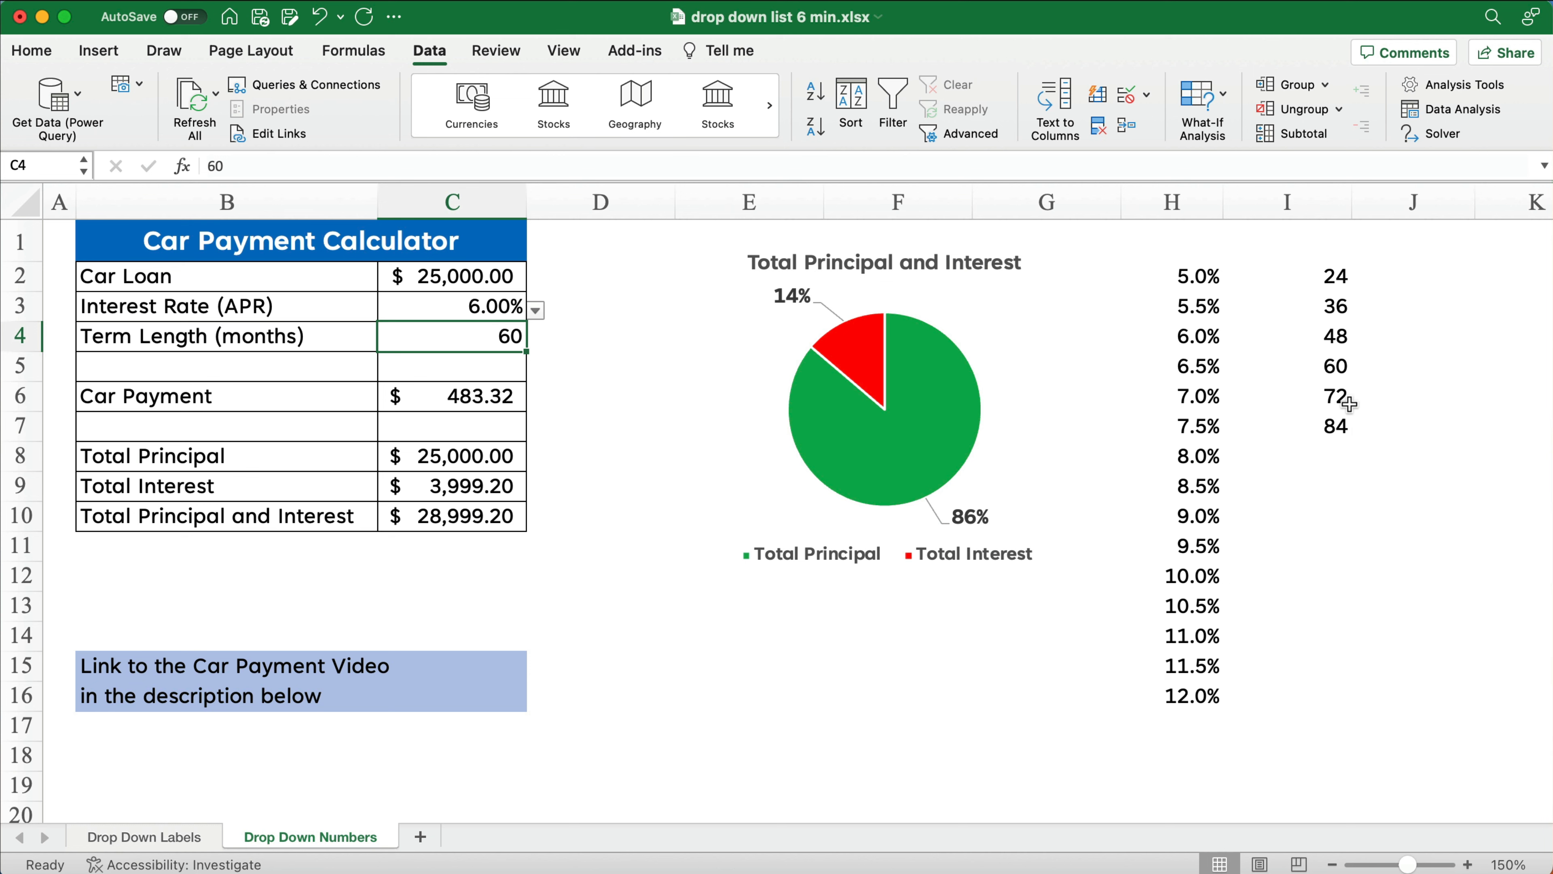
left_click(1145, 97)
left_click(1132, 125)
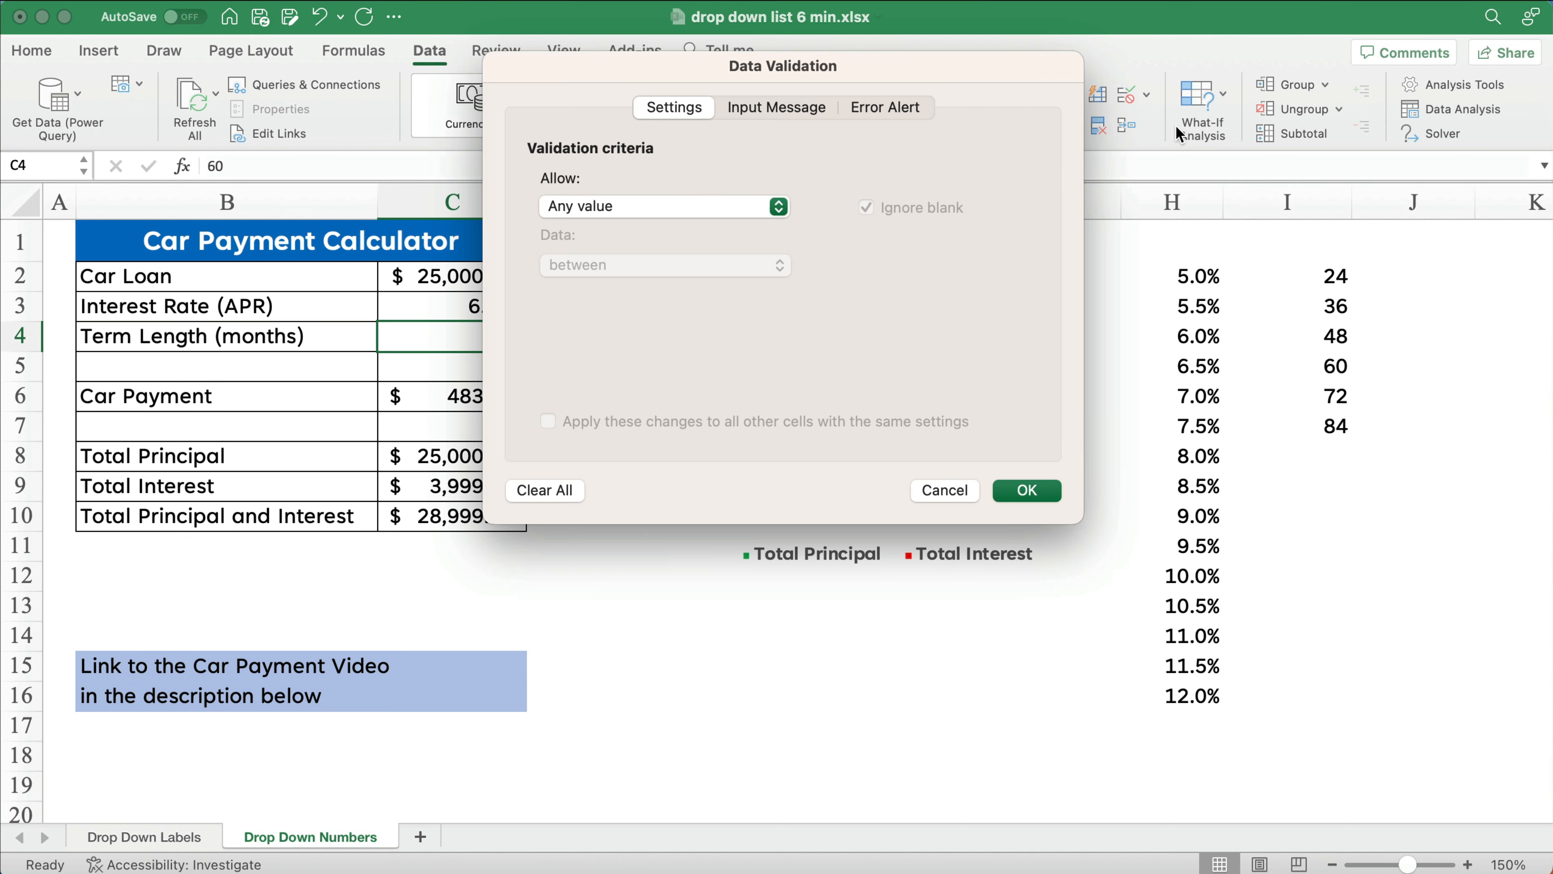
left_click(760, 195)
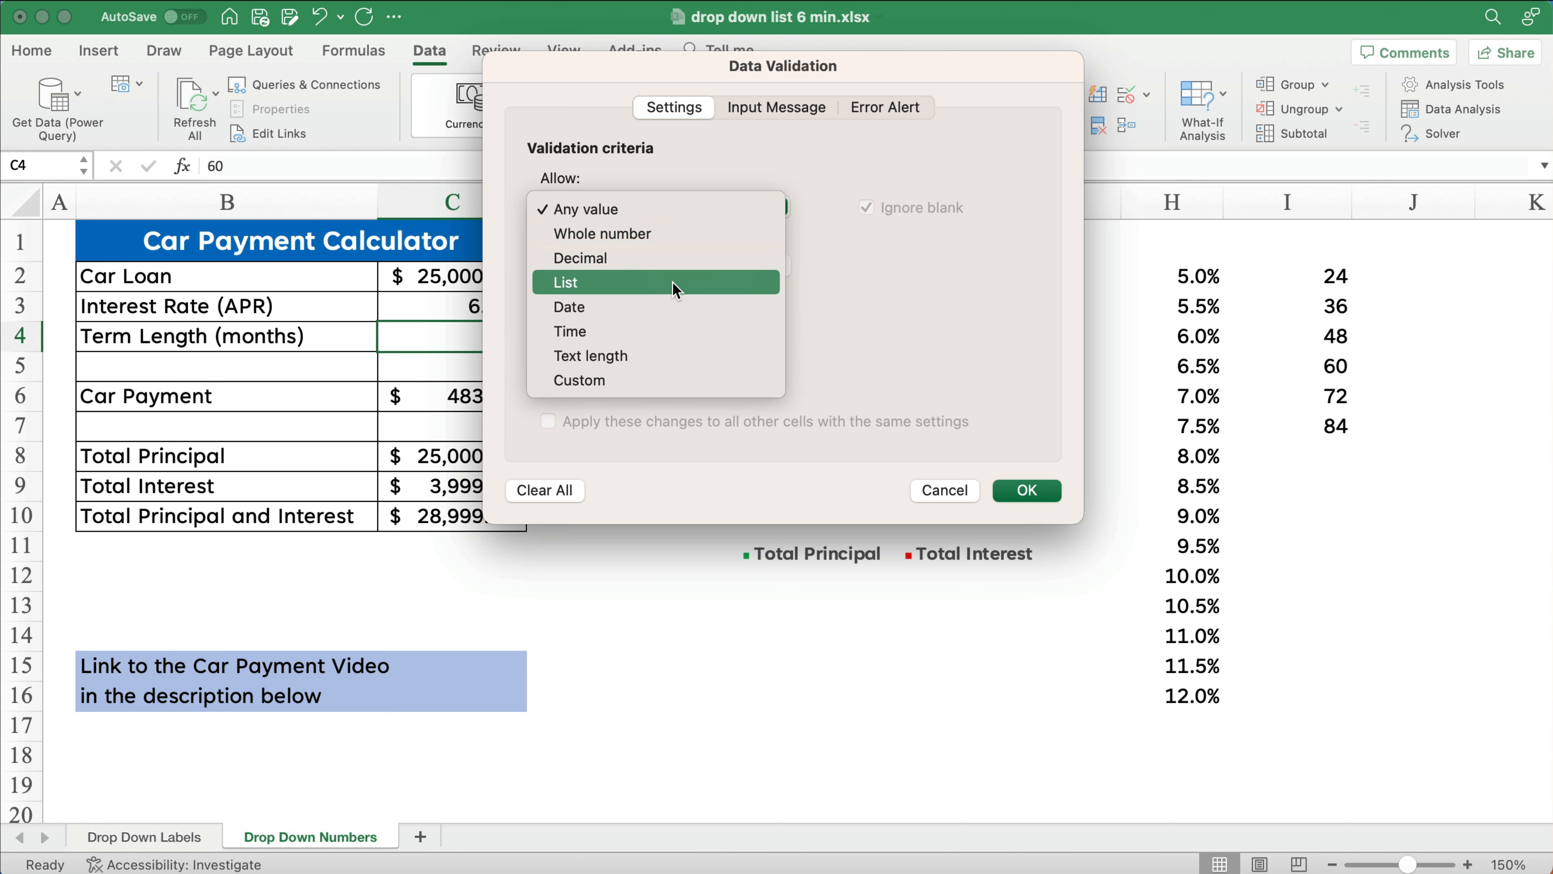
left_click(674, 285)
left_click(592, 323)
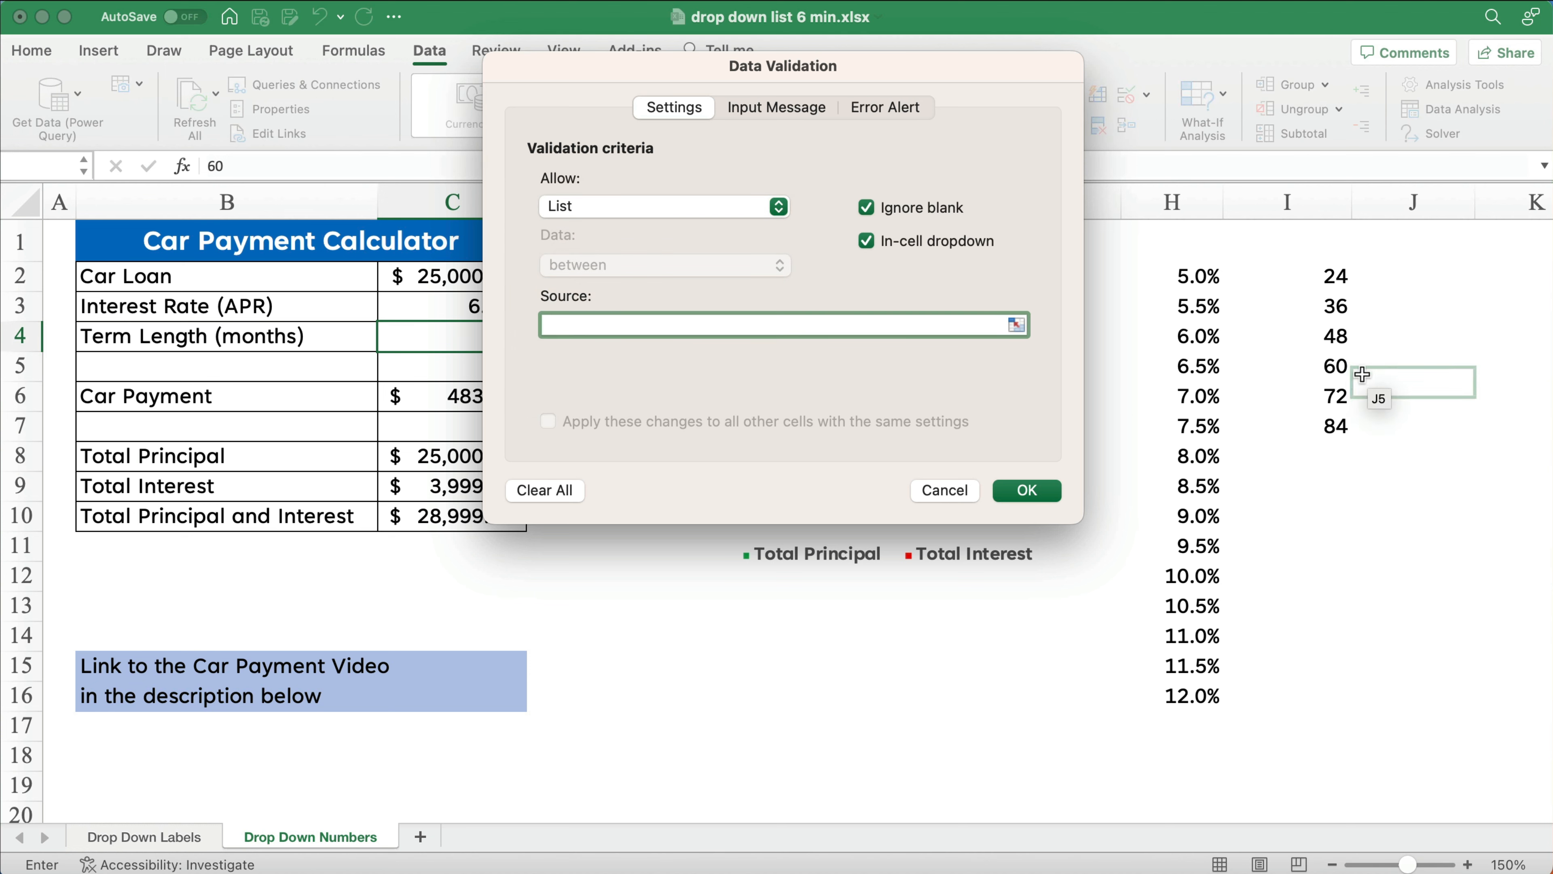
left_click_drag(1319, 285, 1326, 430)
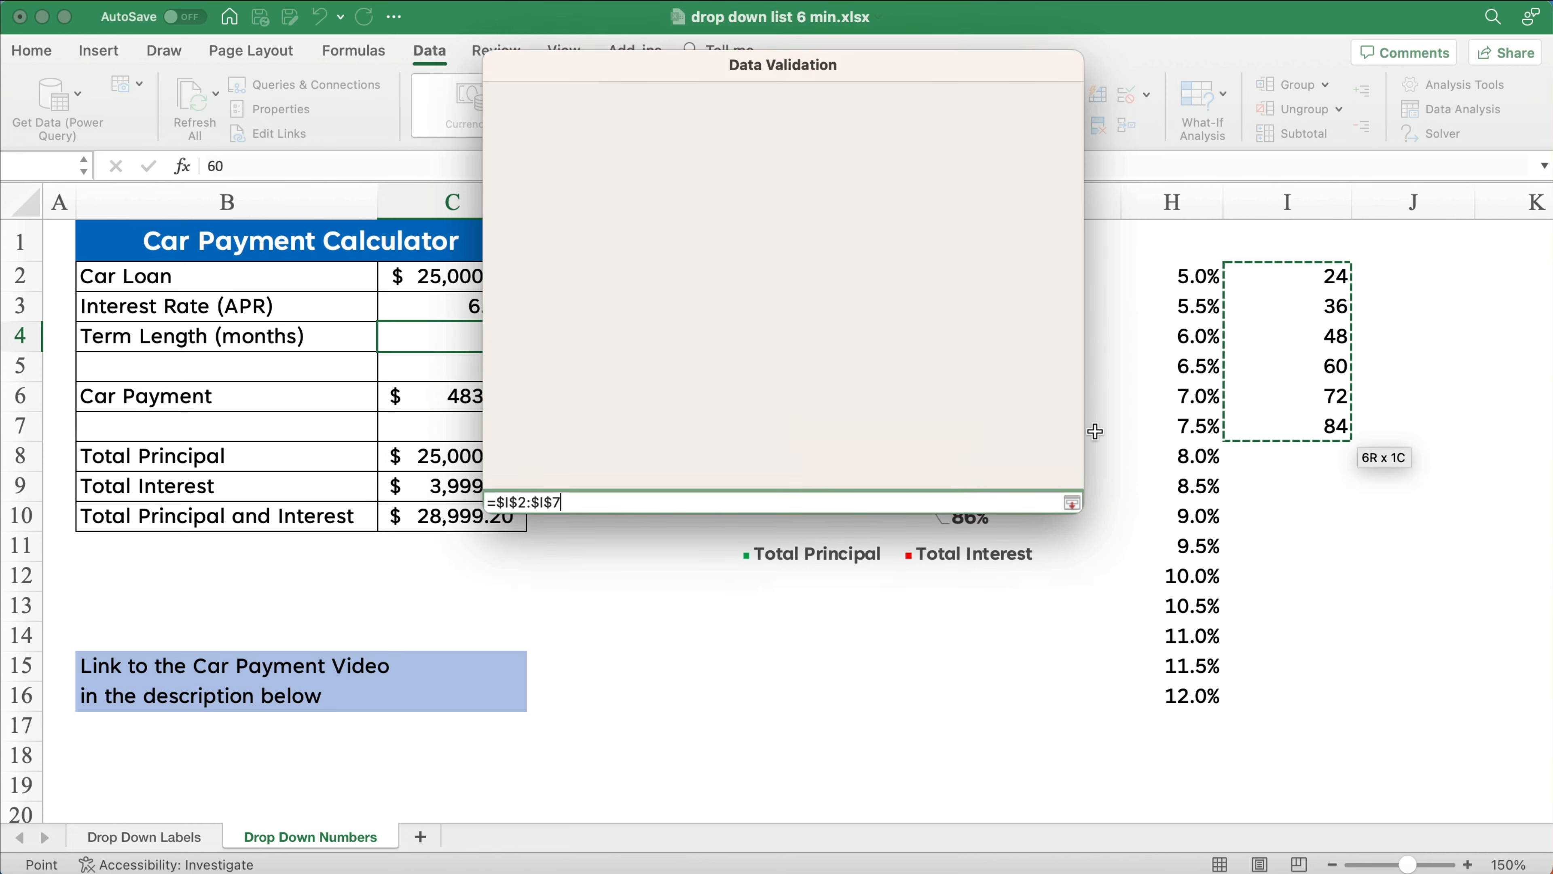
left_click(1027, 491)
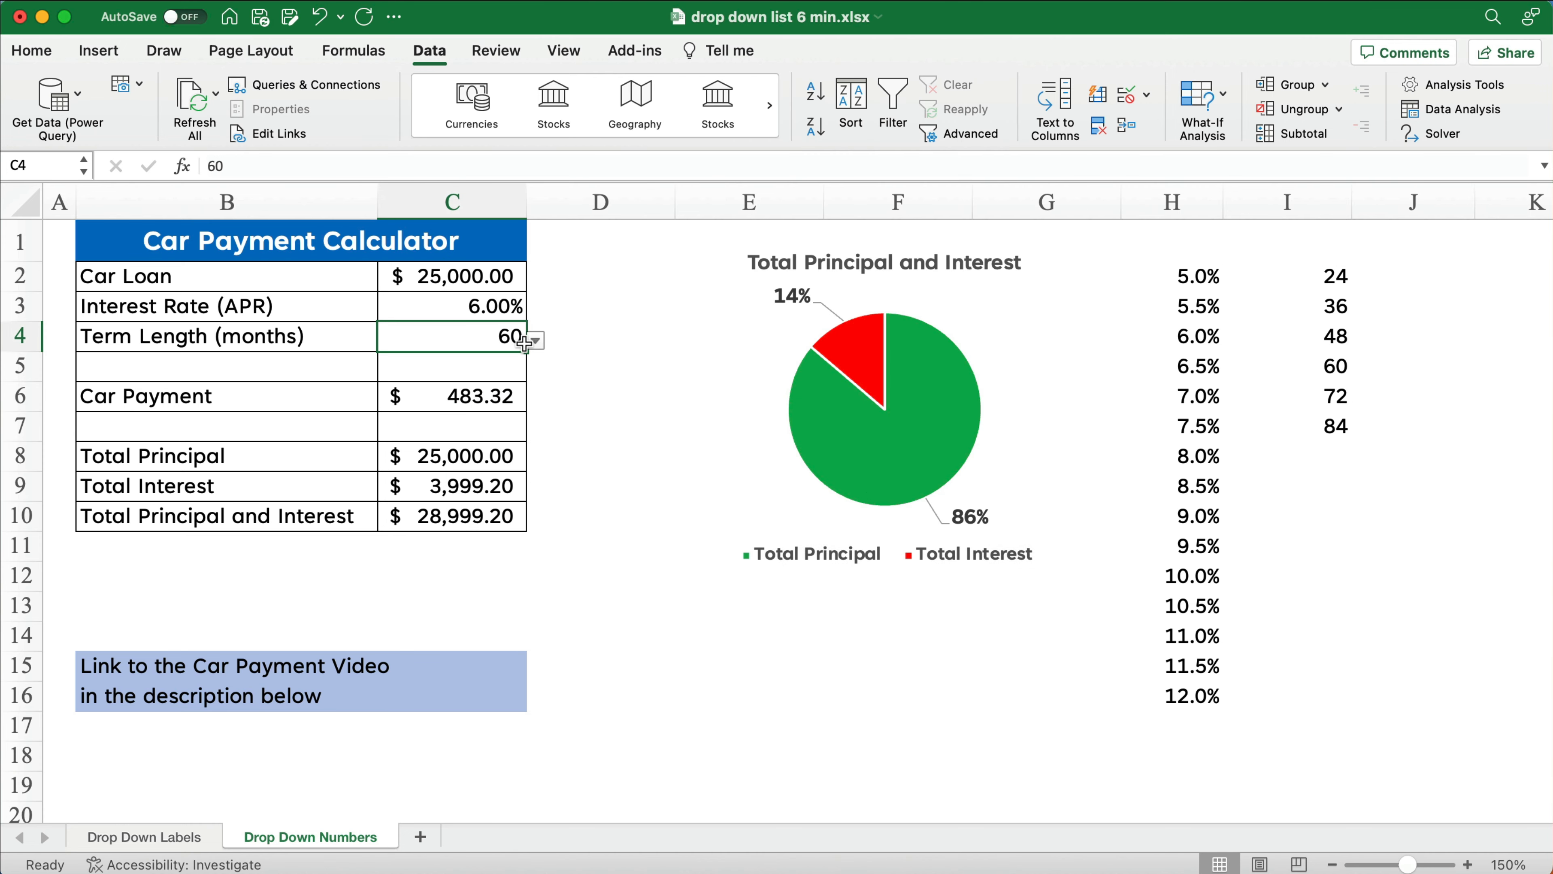
Test the term length drop-down in C4 by choosing 48 months, and set the term to 84 months.
left_click(536, 340)
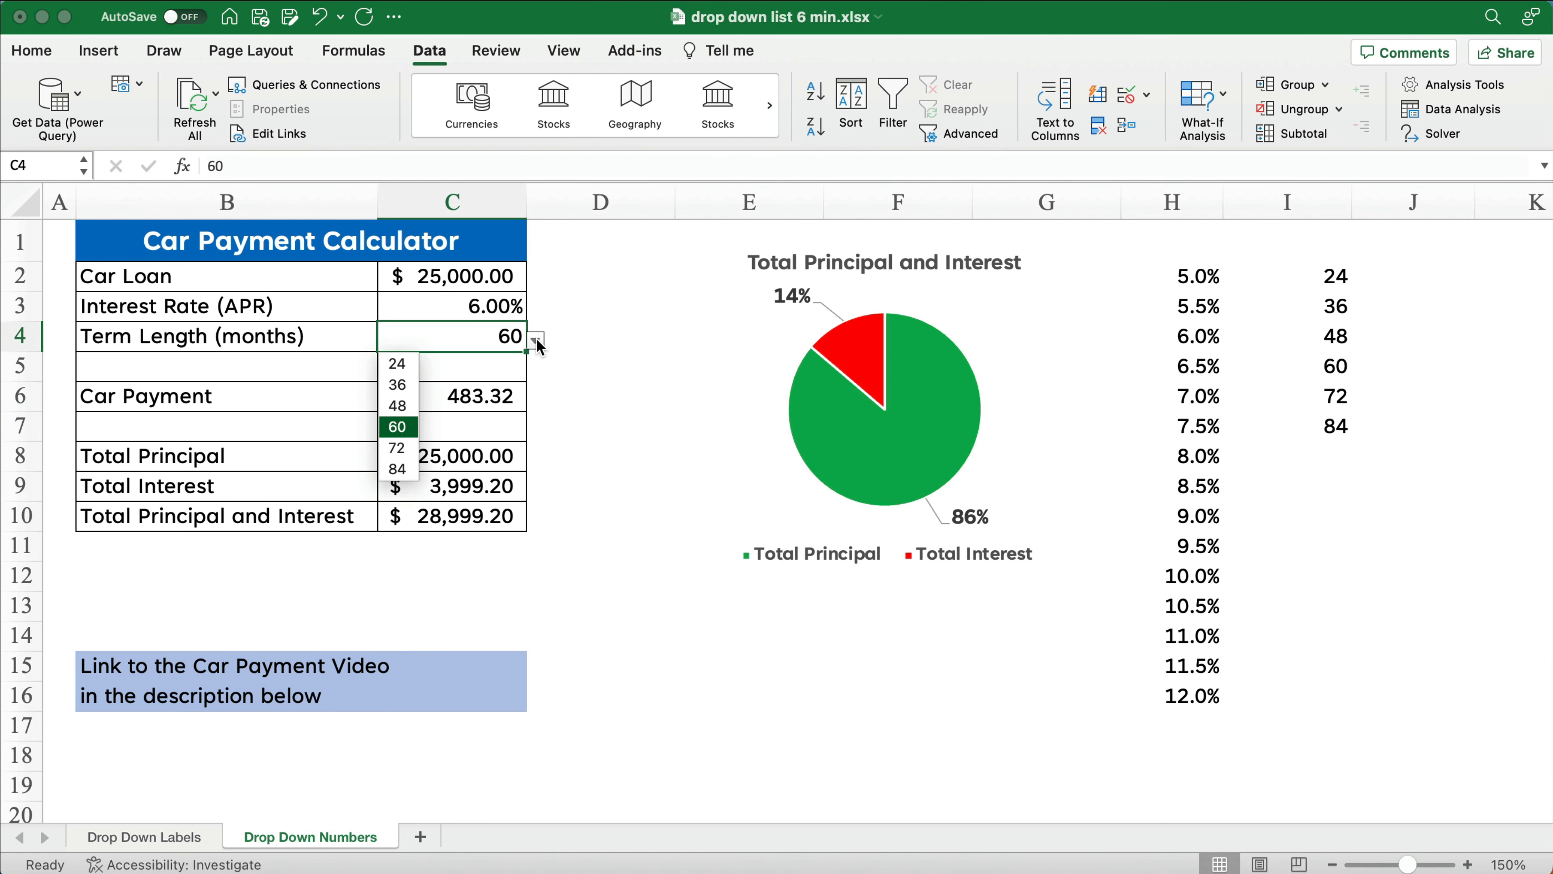
left_click(398, 406)
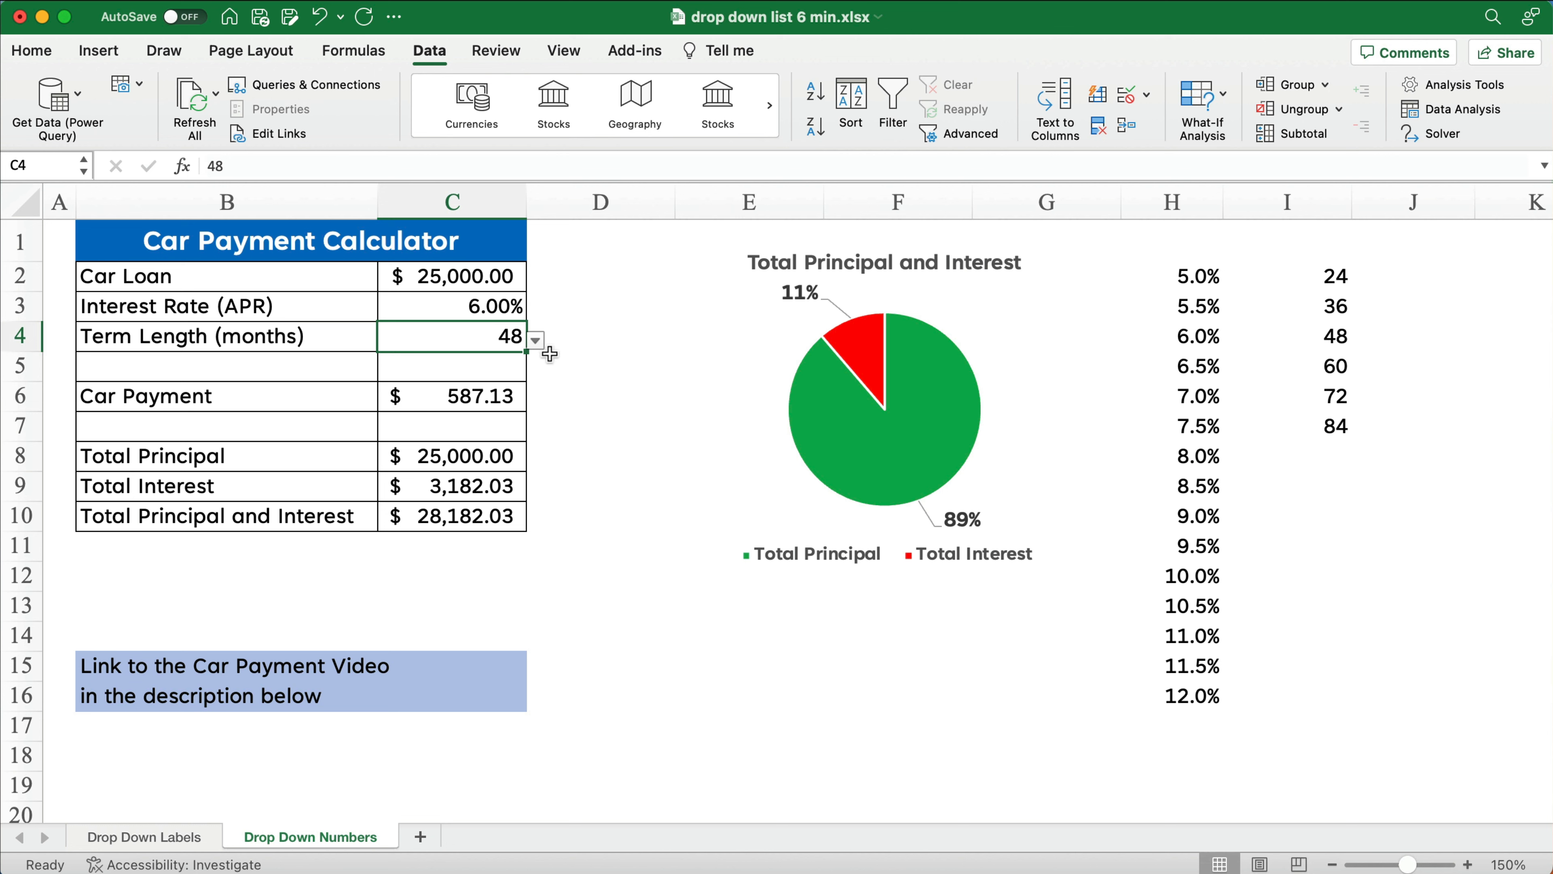
left_click(536, 340)
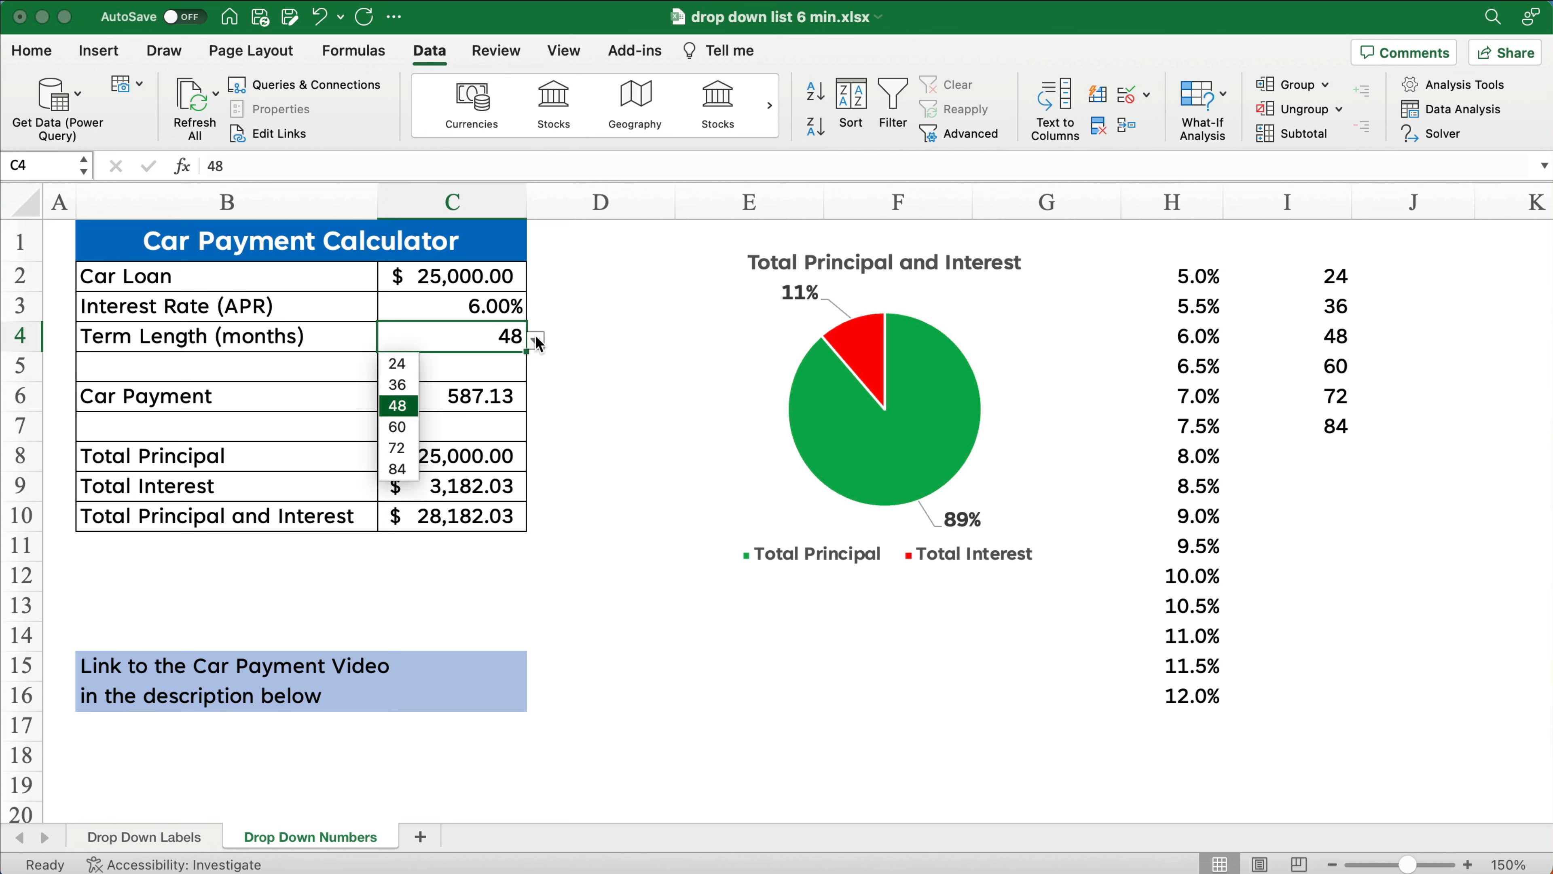
left_click(415, 479)
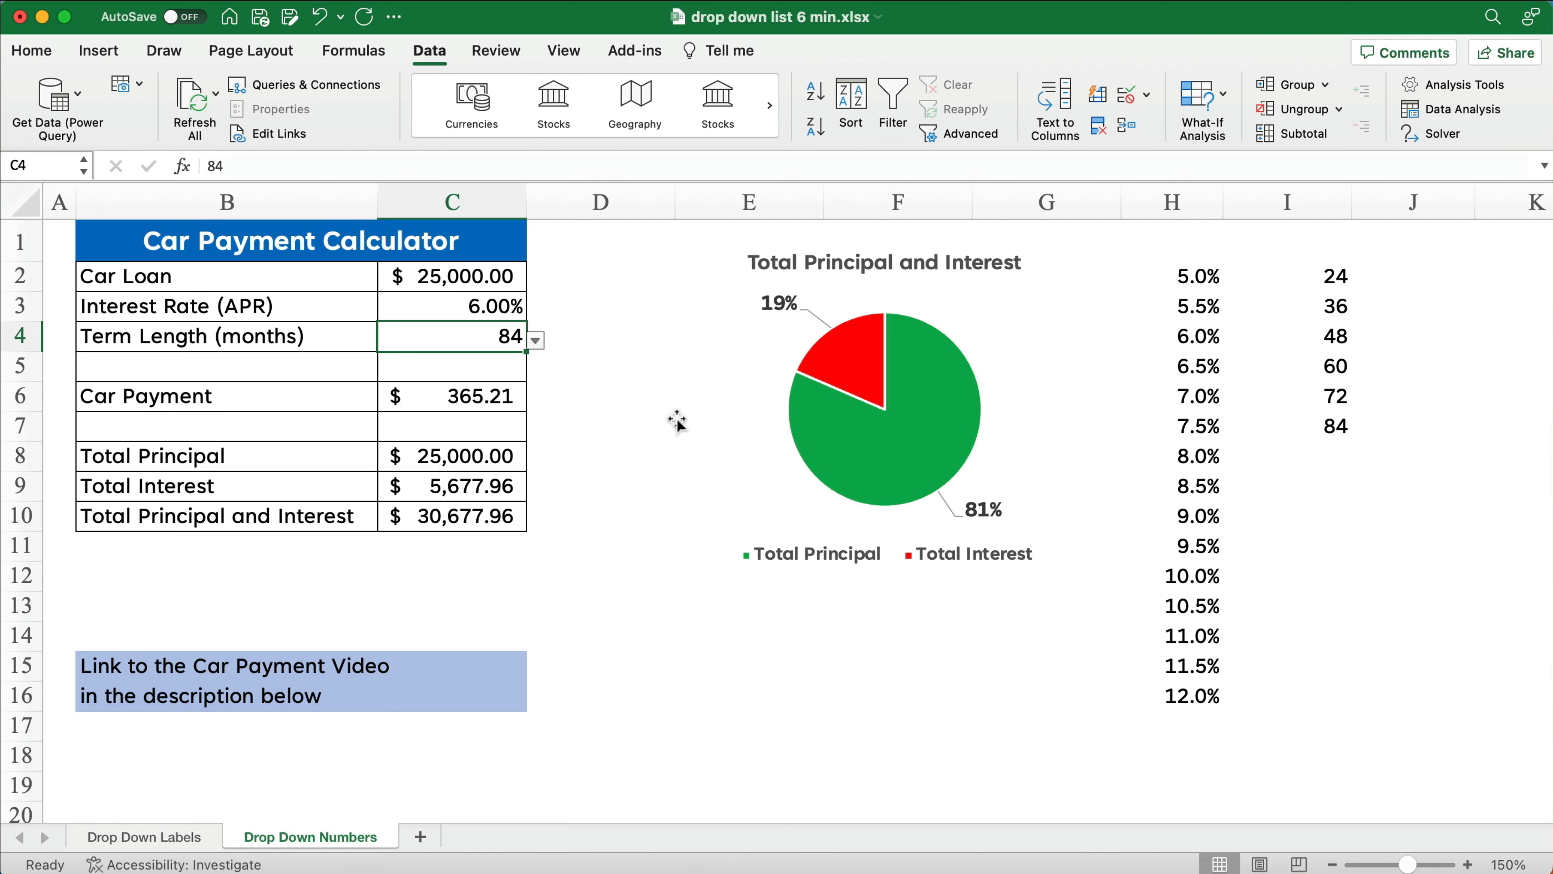